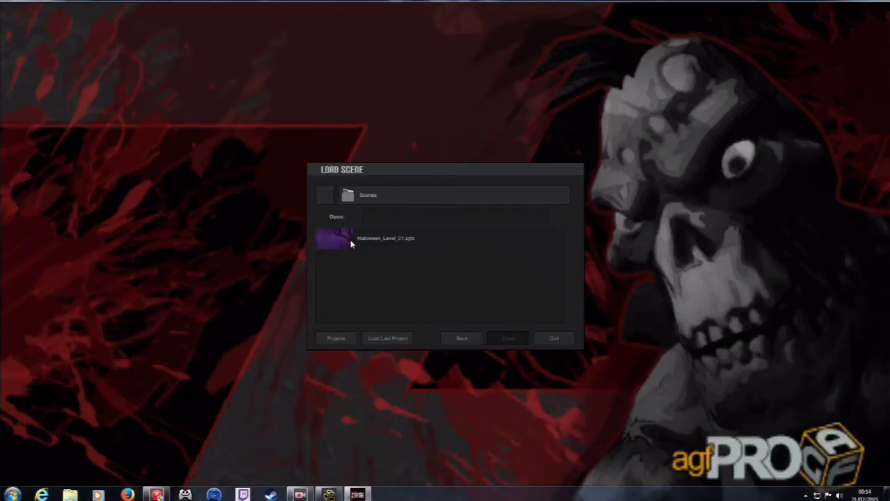
# Load the Halloween_Level_01.agfs scene to begin first-person play mode.
pyautogui.click(346, 239)
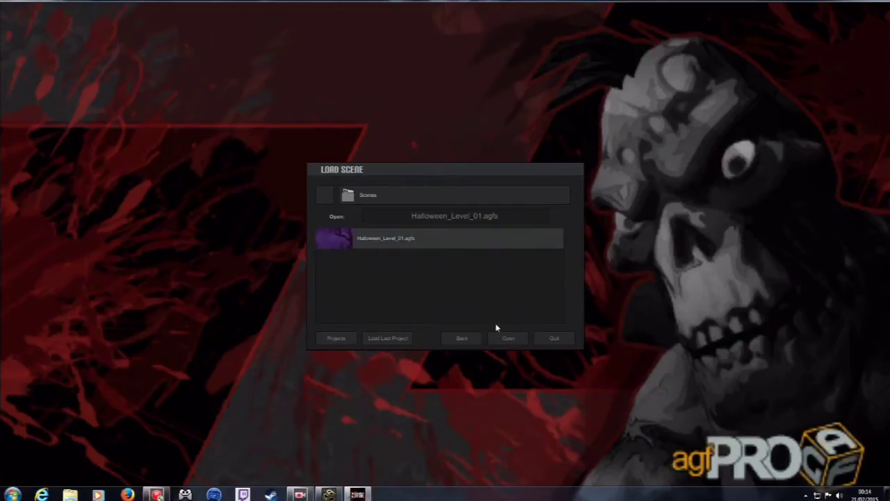
pyautogui.click(511, 339)
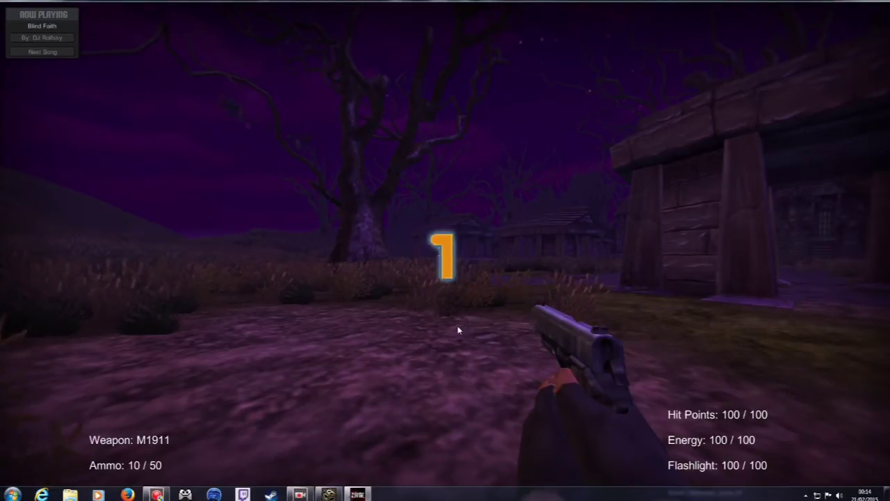
# Walk into town and repeatedly shoot the Zombie pumpkin target with the M1911.
pyautogui.press('w')
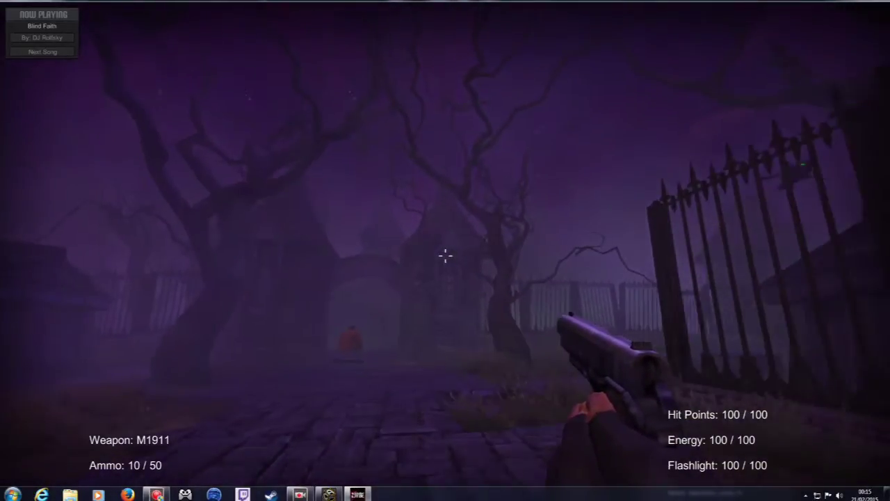
pyautogui.click(445, 256)
pyautogui.click(445, 256)
pyautogui.click(445, 256)
pyautogui.click(445, 256)
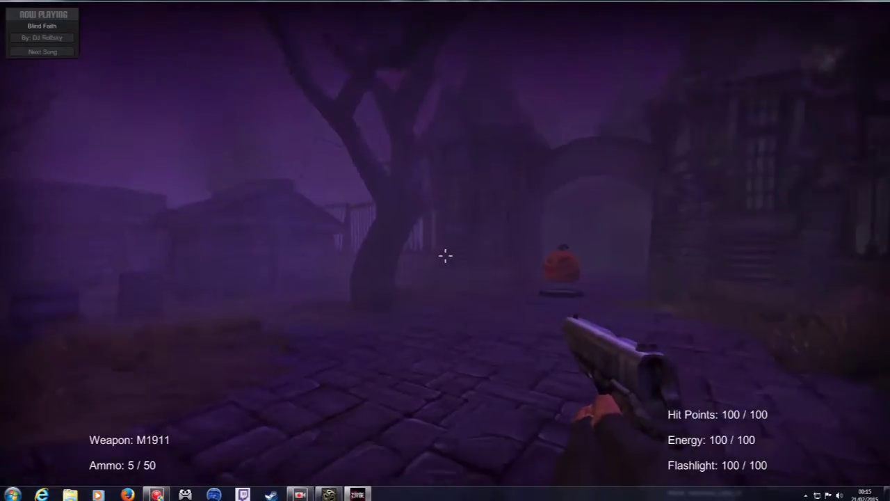
pyautogui.click(445, 256)
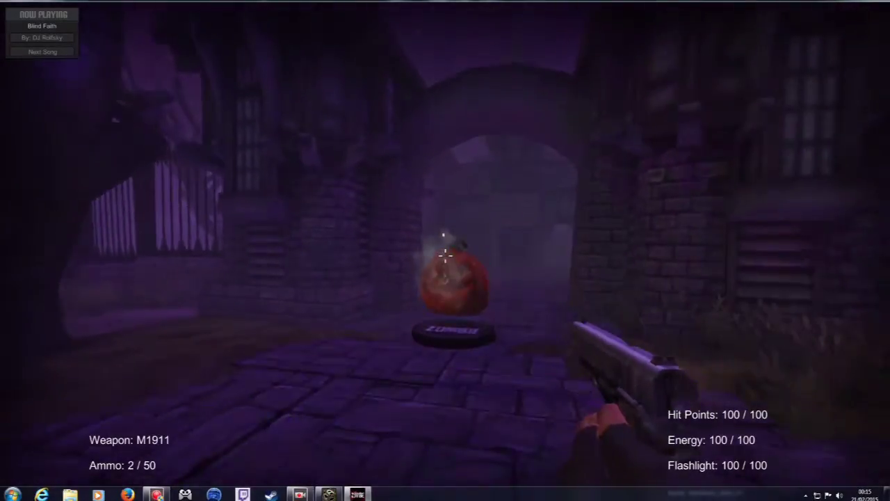
pyautogui.click(445, 256)
pyautogui.click(445, 256)
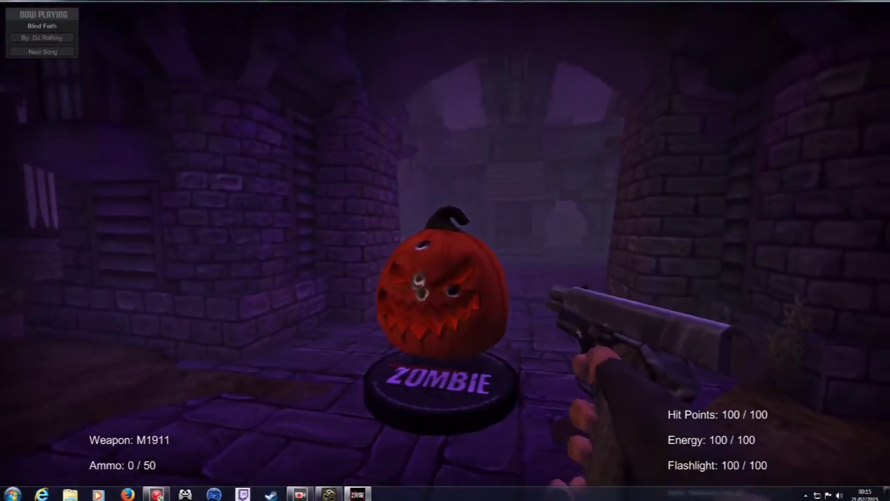
pyautogui.click(445, 256)
pyautogui.click(445, 256)
pyautogui.click(445, 256)
pyautogui.click(445, 256)
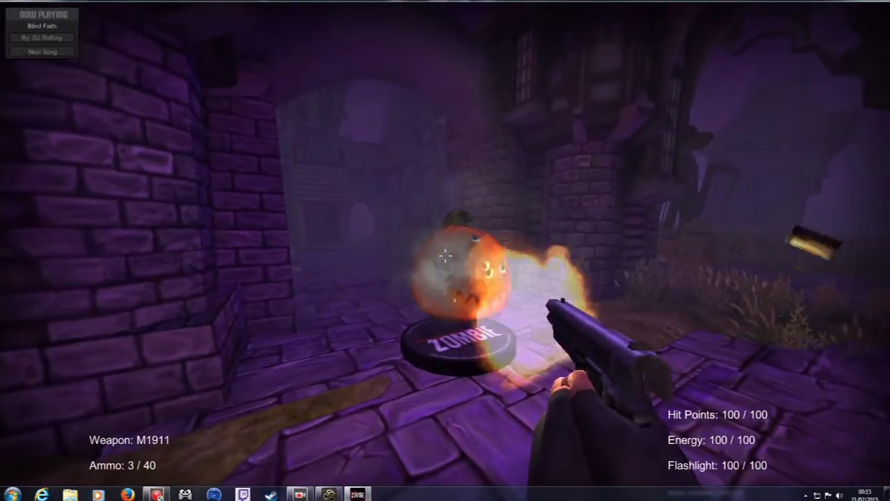
# Cross the courtyard along the fenced path toward the tower, then reload the pistol.
pyautogui.press('w')
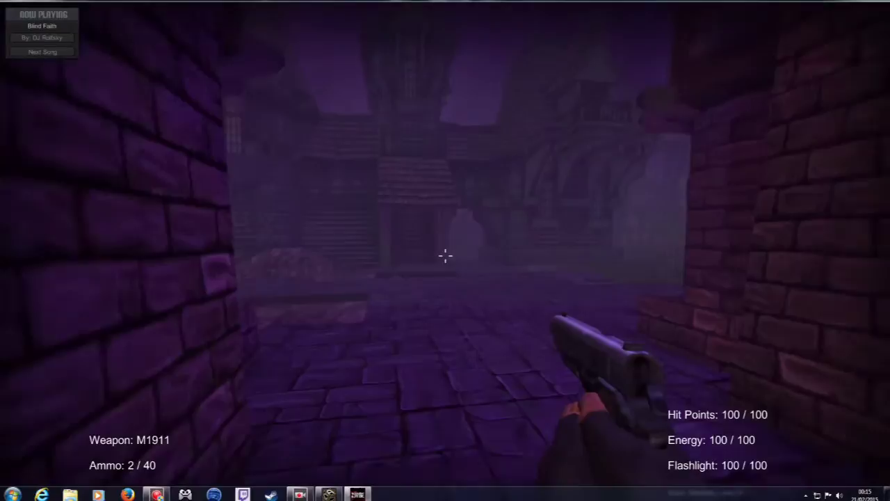
pyautogui.press('w')
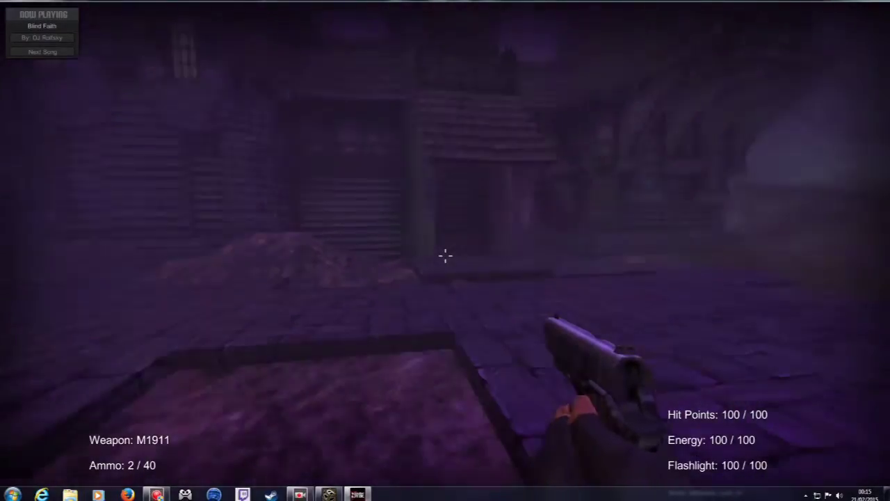
pyautogui.press('w')
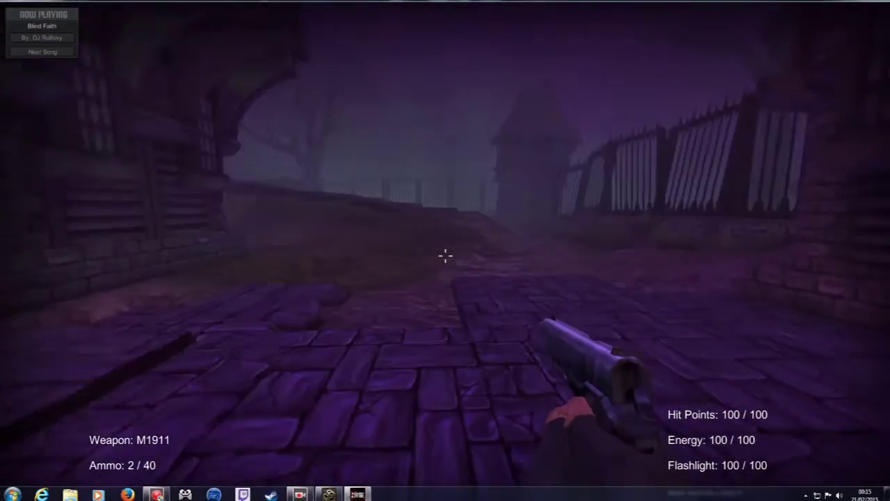
pyautogui.press('w')
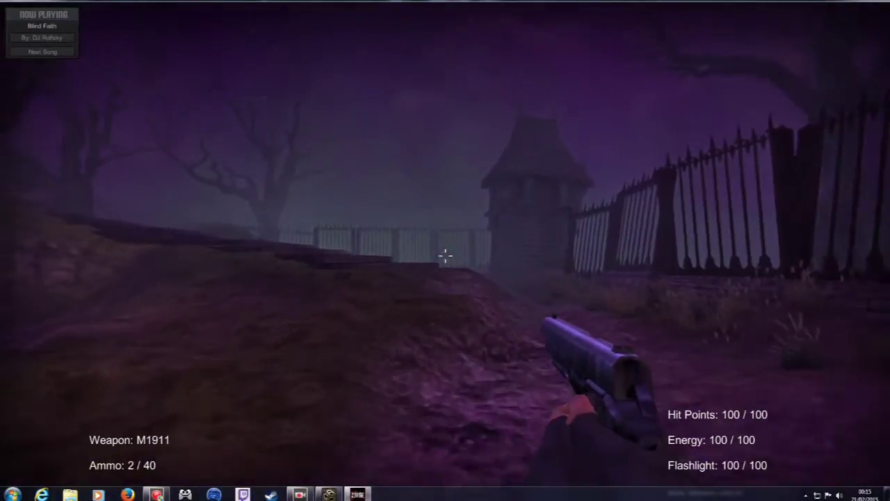
pyautogui.press('w')
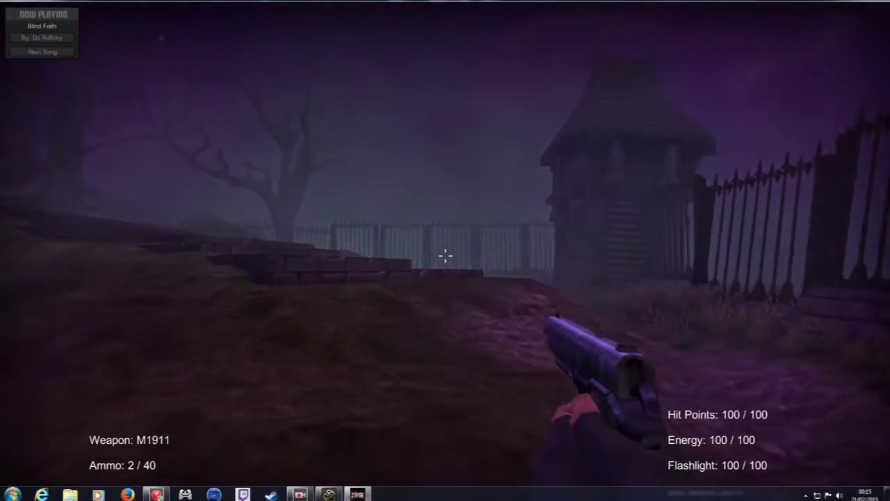
pyautogui.press('w')
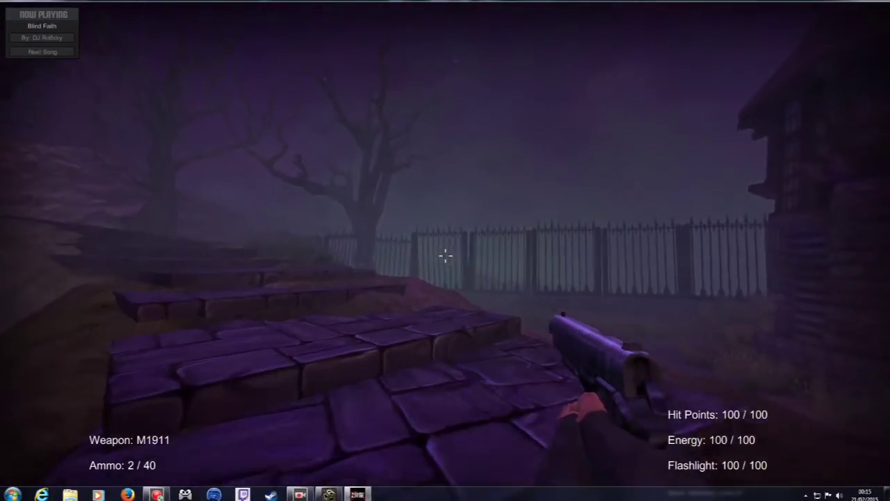
pyautogui.press('w')
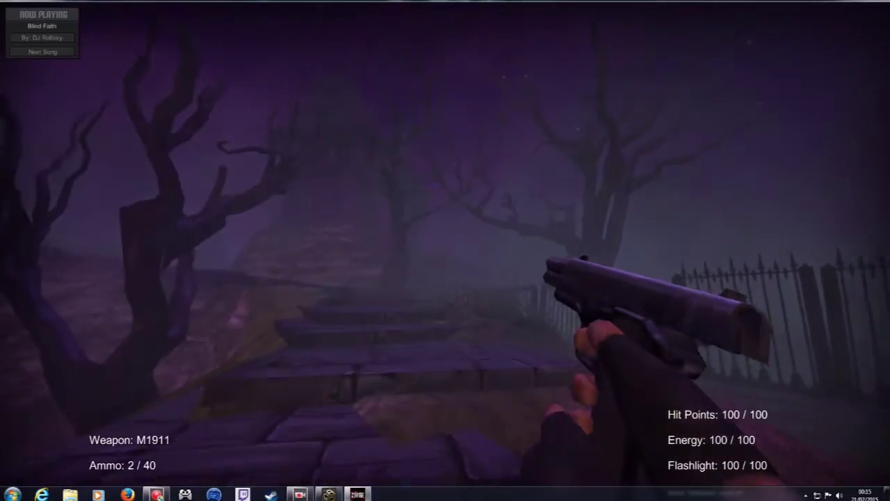
pyautogui.press('r')
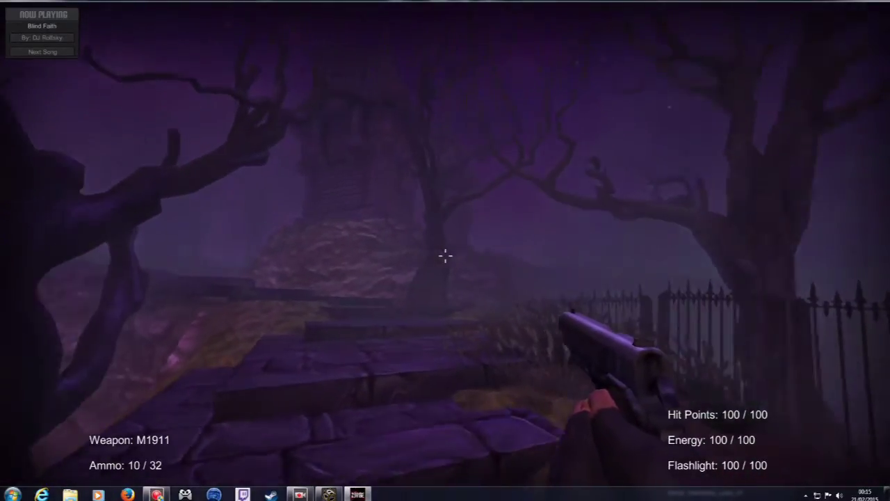
# Follow the stone walkway past the rock to the stone steps.
pyautogui.press('w')
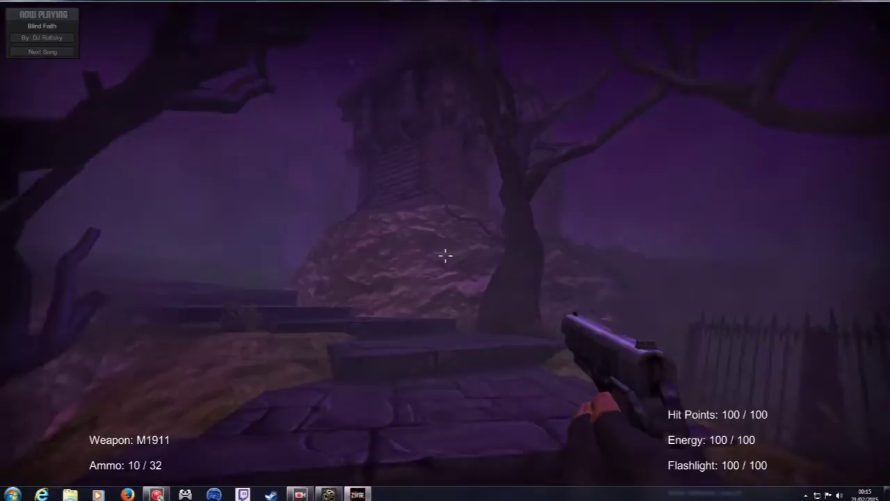
pyautogui.press('w')
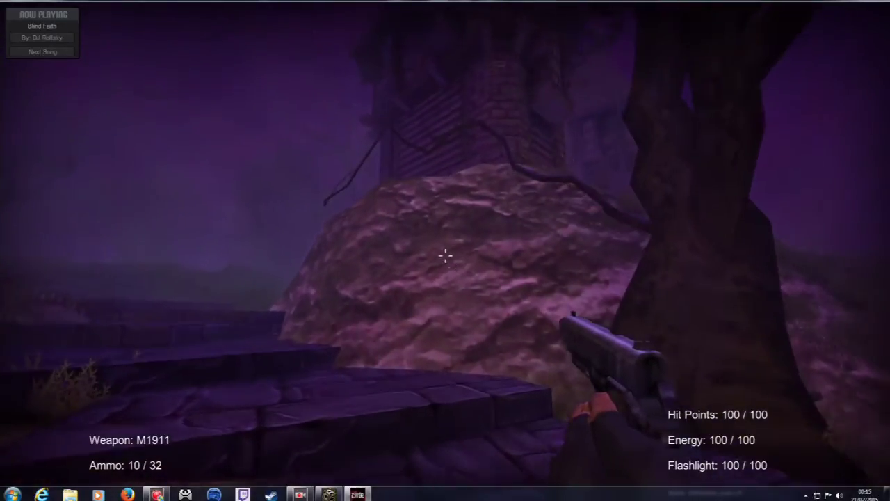
pyautogui.press('w')
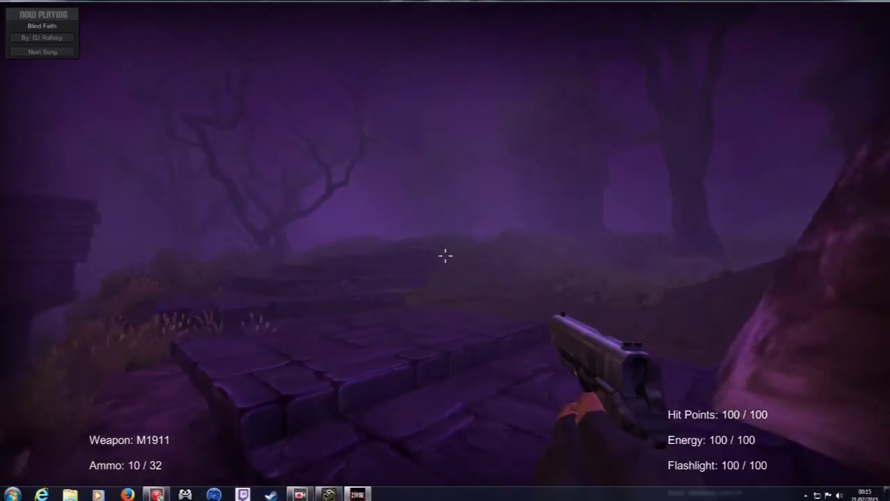
pyautogui.press('w')
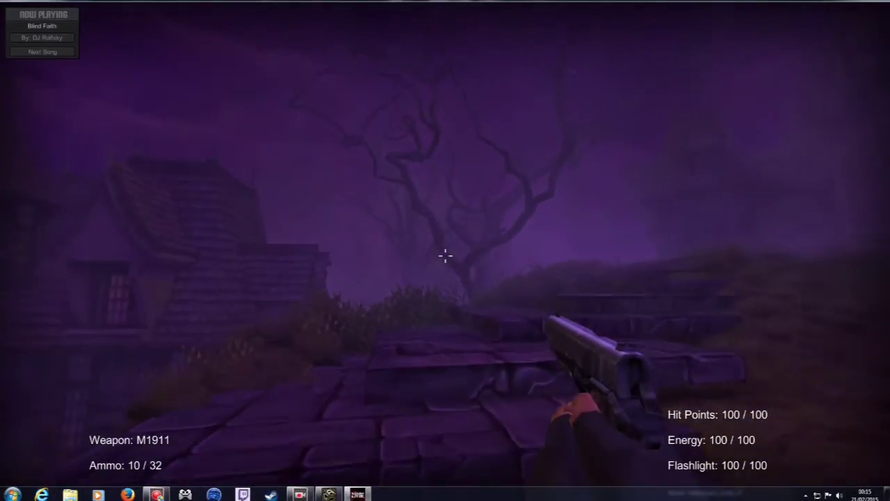
pyautogui.press('w')
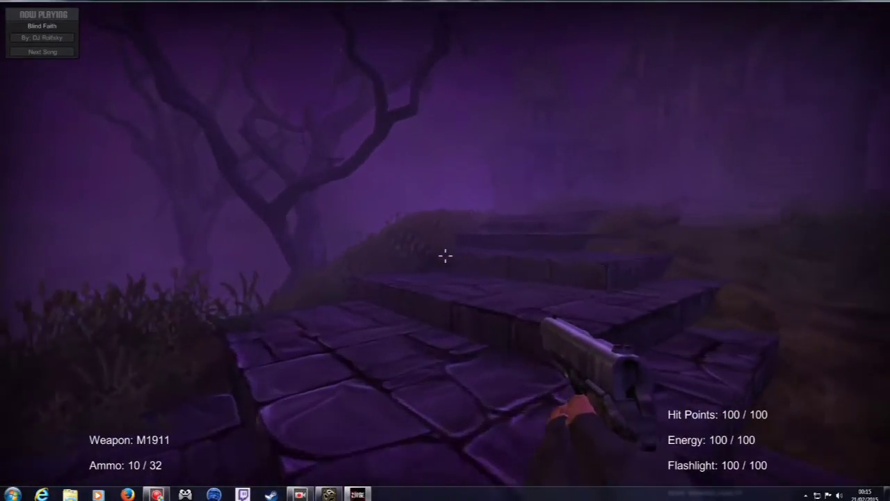
pyautogui.press('w')
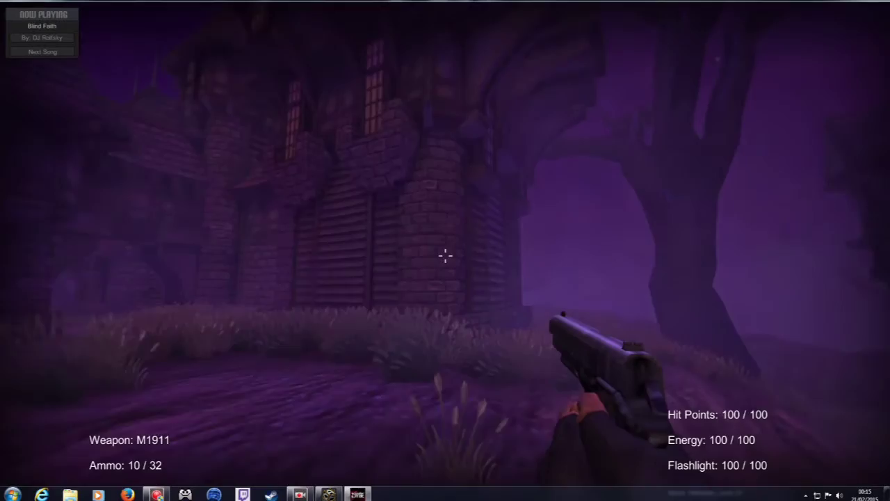
pyautogui.press('w')
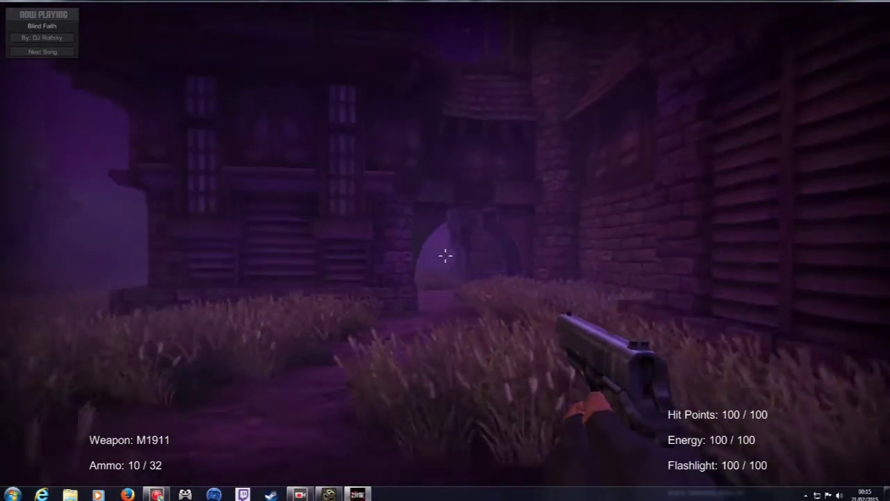
# Pass through the stone archway and follow the grassy path to the house.
pyautogui.press('w')
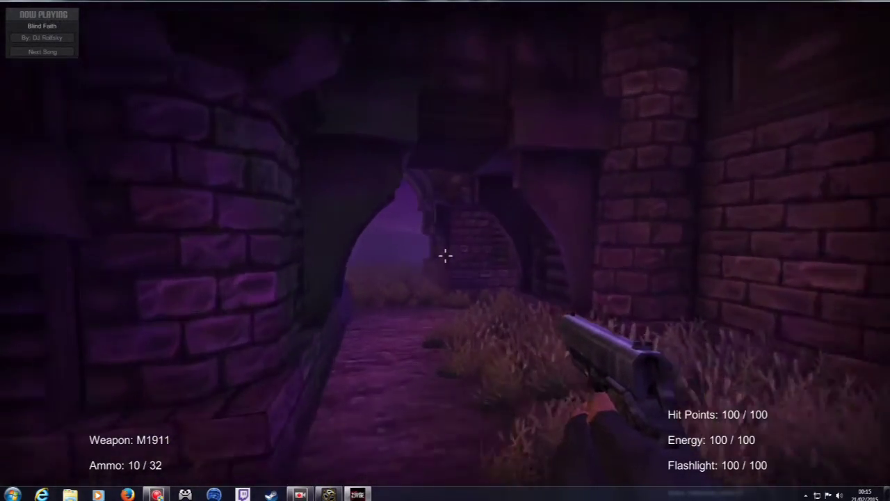
pyautogui.press('w')
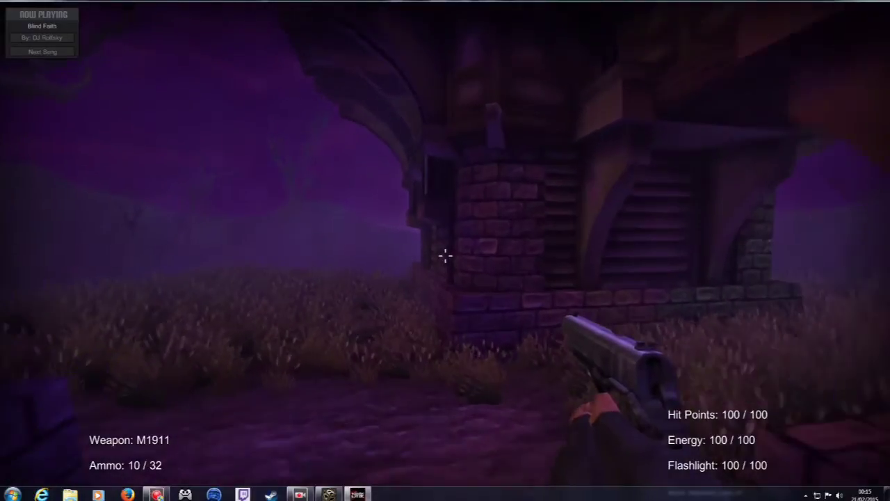
pyautogui.press('w')
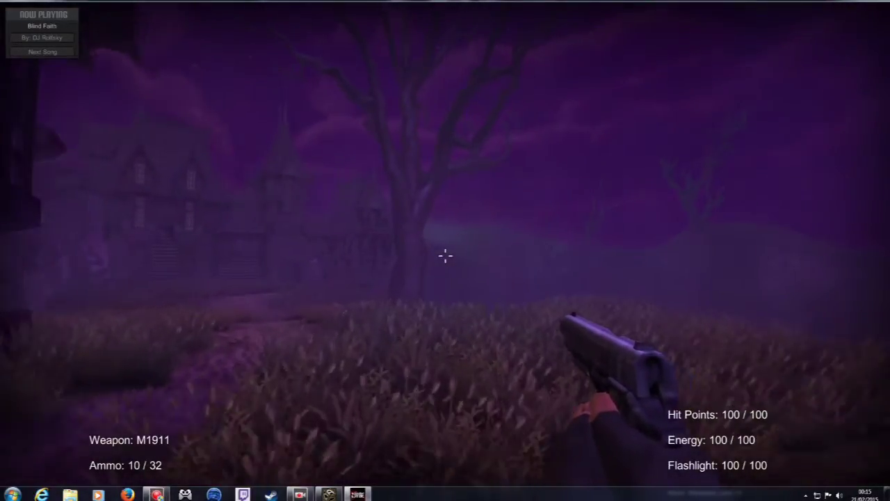
pyautogui.press('w')
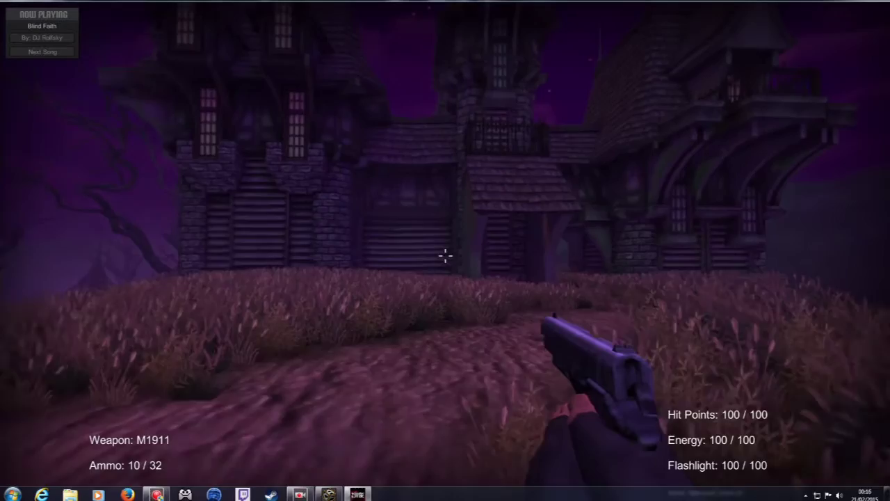
pyautogui.press('w')
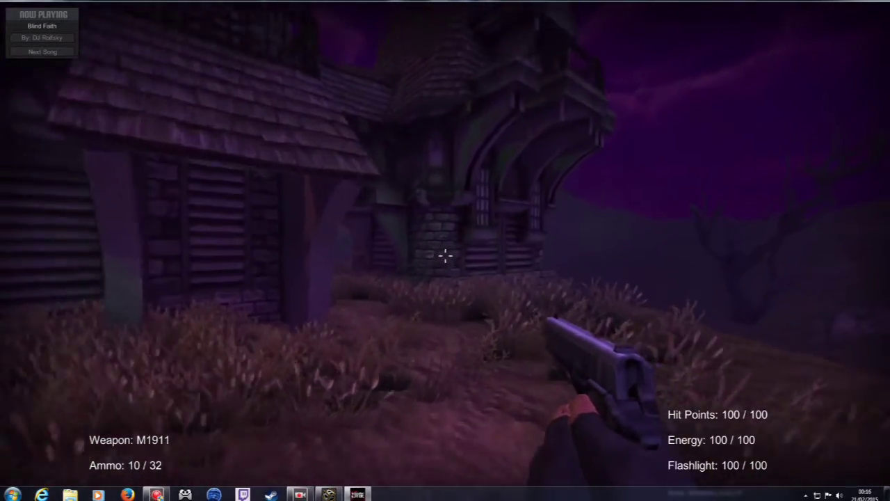
pyautogui.press('w')
pyautogui.press('w')
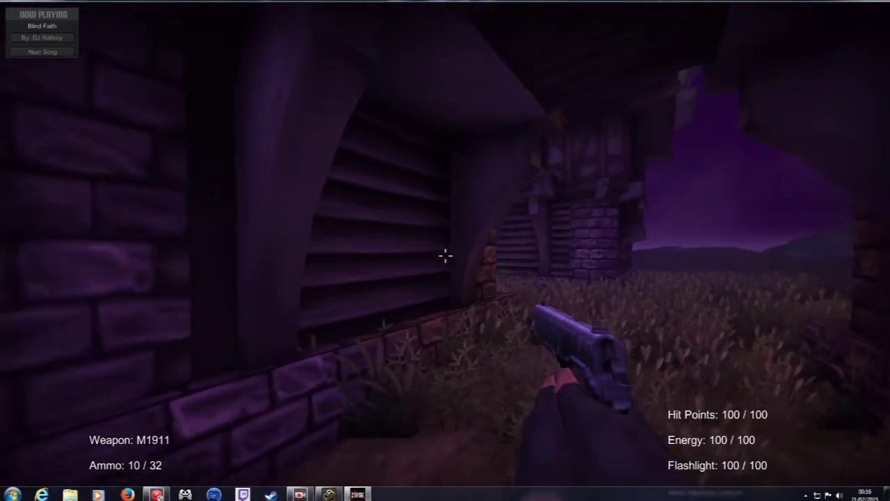
# Empty the pistol at the wall under the house and reload.
pyautogui.click(445, 255)
pyautogui.click(445, 256)
pyautogui.click(445, 256)
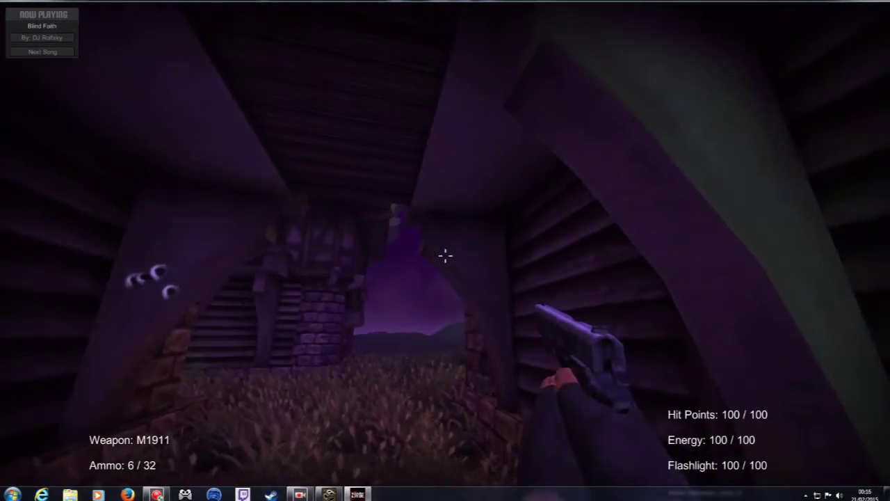
pyautogui.click(445, 255)
pyautogui.click(445, 256)
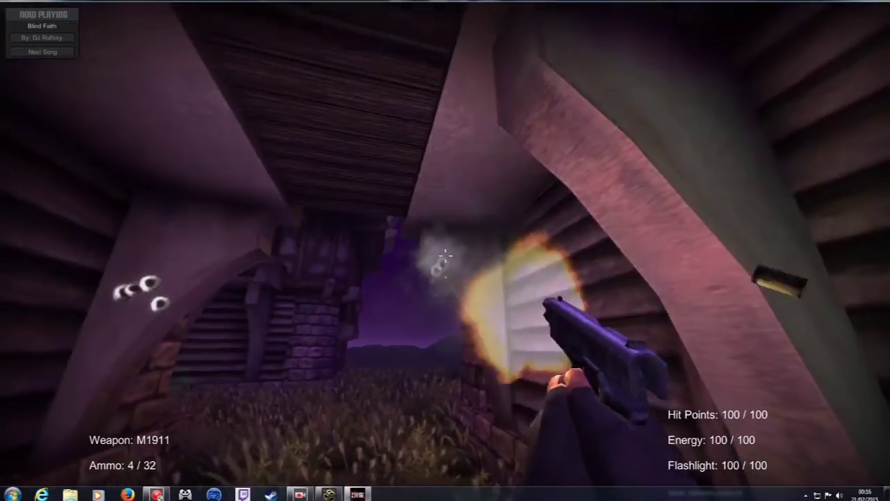
pyautogui.click(445, 256)
pyautogui.click(445, 256)
pyautogui.click(445, 256)
pyautogui.press('r')
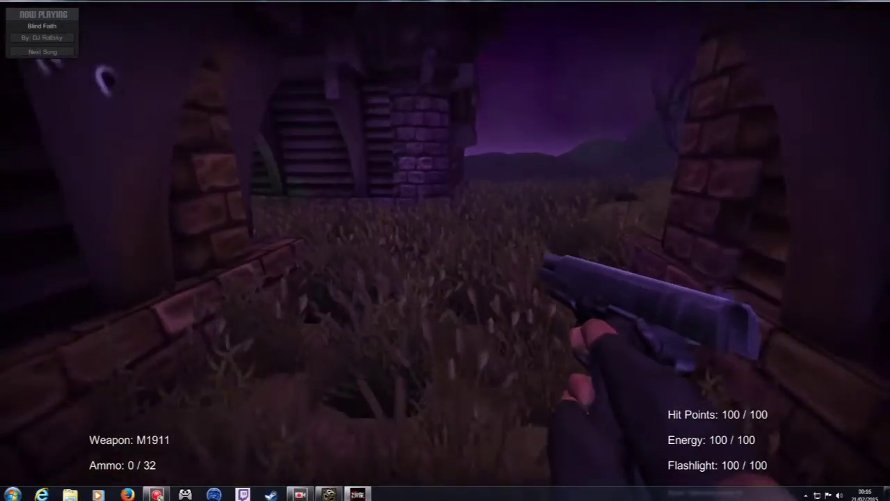
# Walk past the brick corner across the hillside and past the tree toward the hut.
pyautogui.press('w')
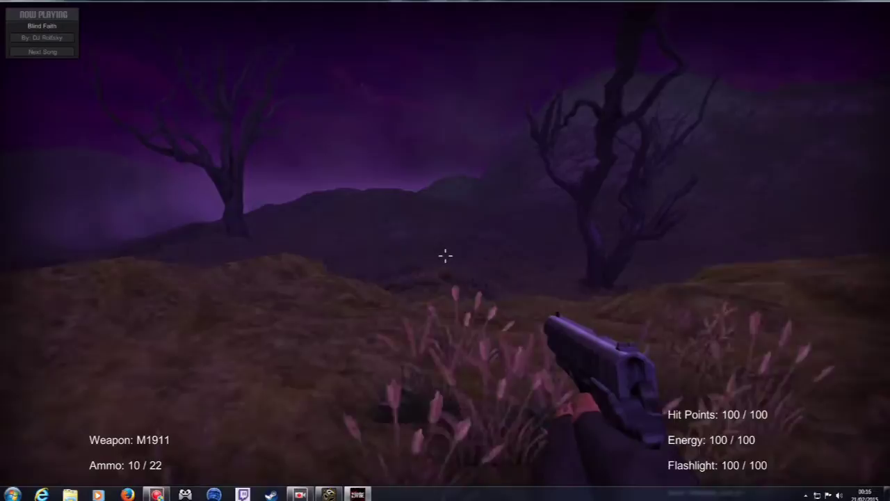
pyautogui.press('w')
pyautogui.press('w')
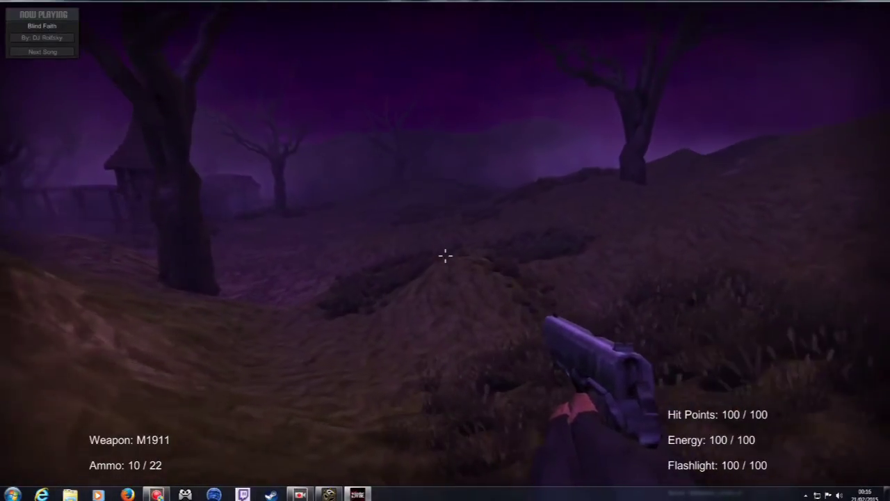
pyautogui.press('w')
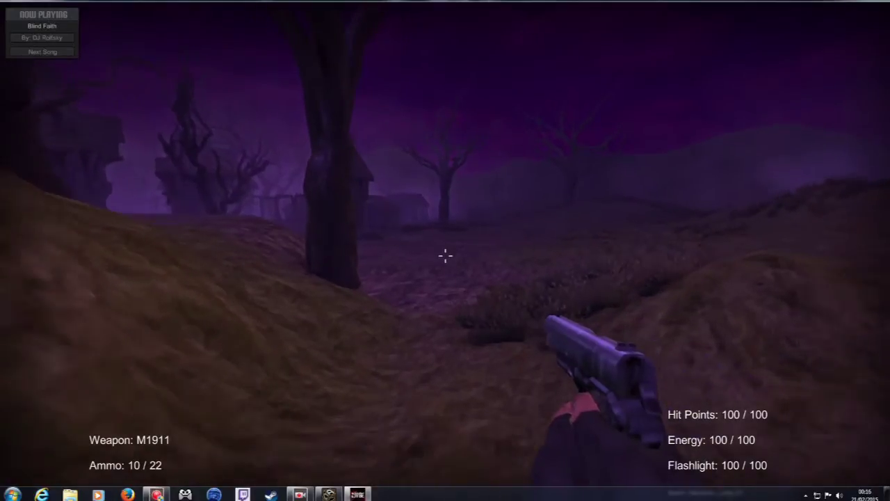
pyautogui.press('w')
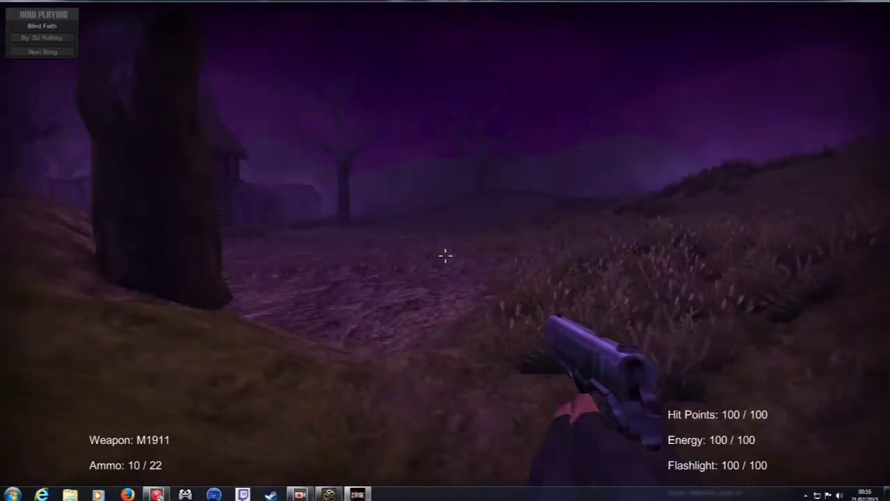
pyautogui.press('w')
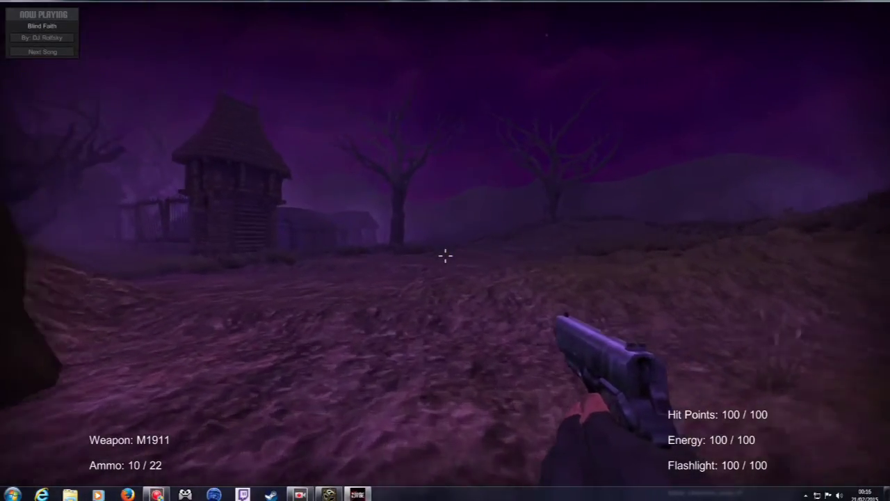
# Circle left around the hut and enter the narrow wooden passage.
pyautogui.press('w')
pyautogui.press('w')
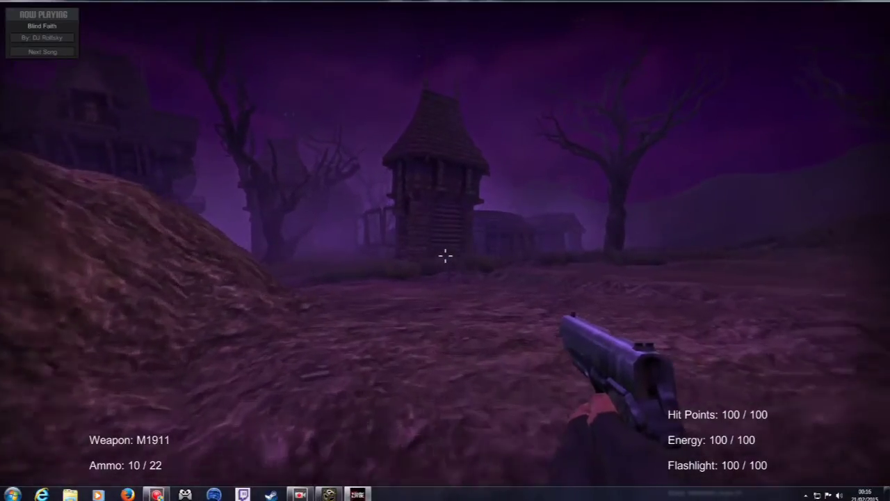
pyautogui.press('w')
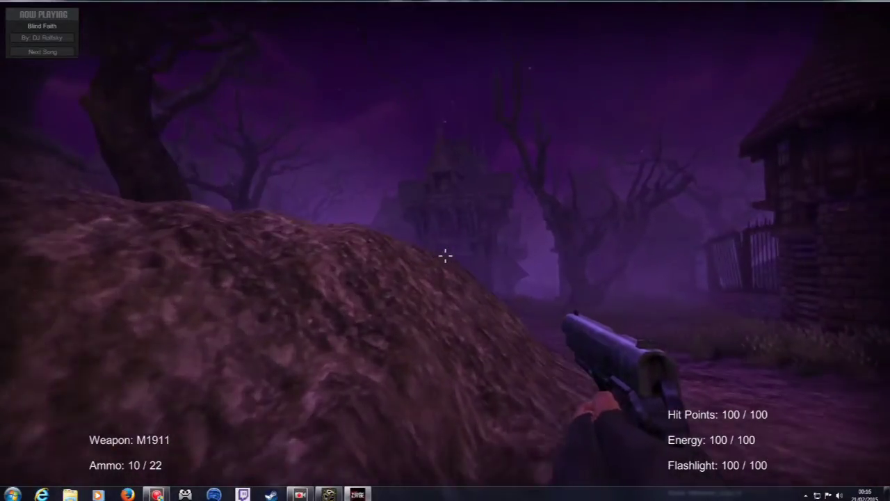
pyautogui.press('w')
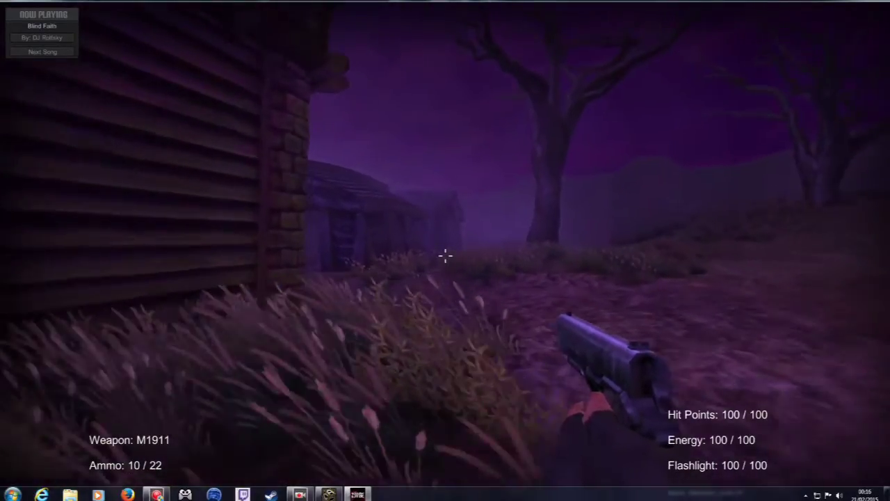
pyautogui.press('w')
pyautogui.press('w')
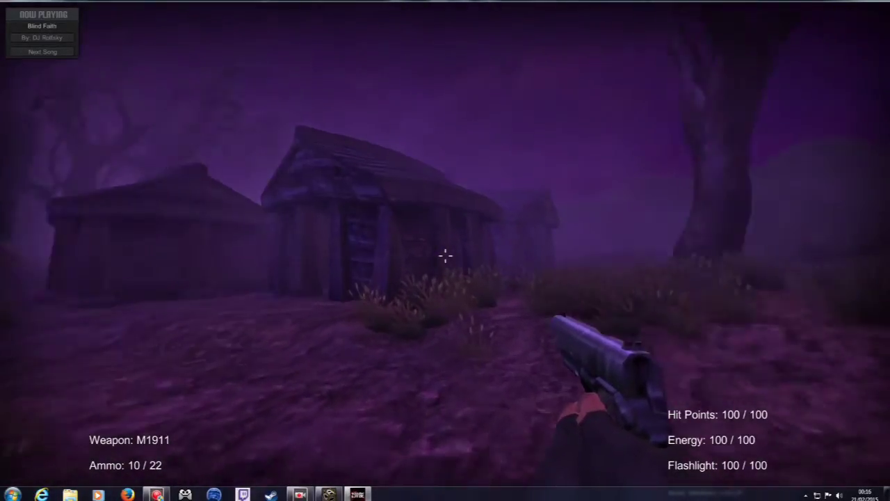
pyautogui.press('w')
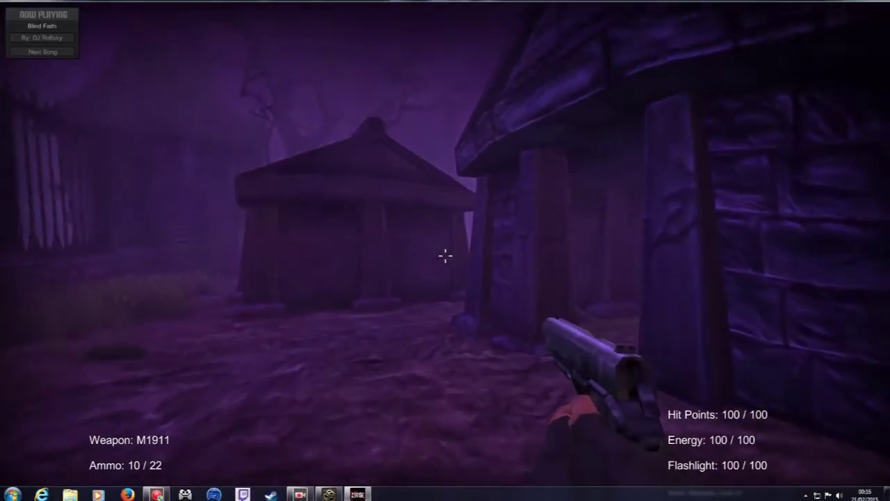
# Walk through the passage and pillars into the field, firing at the bare tree.
pyautogui.press('w')
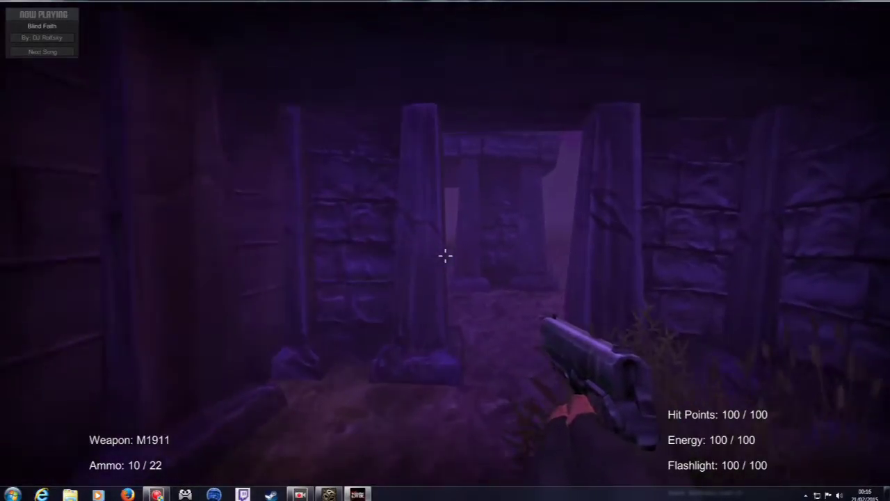
pyautogui.press('w')
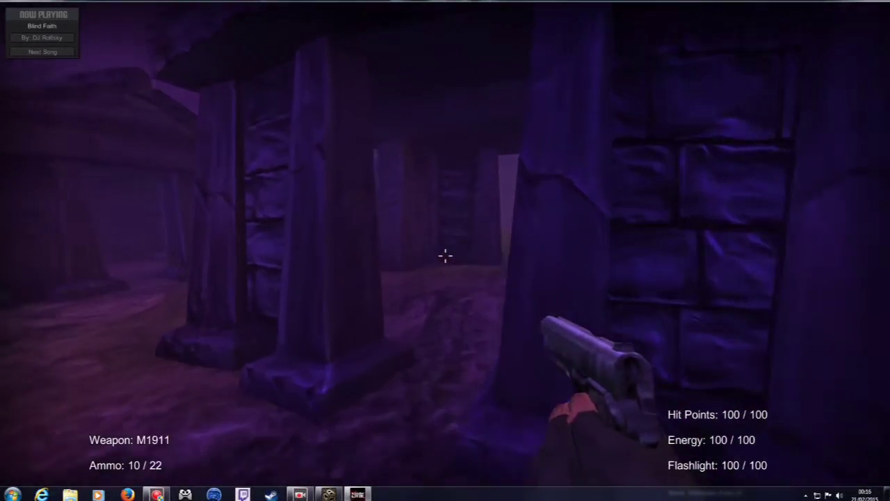
pyautogui.press('w')
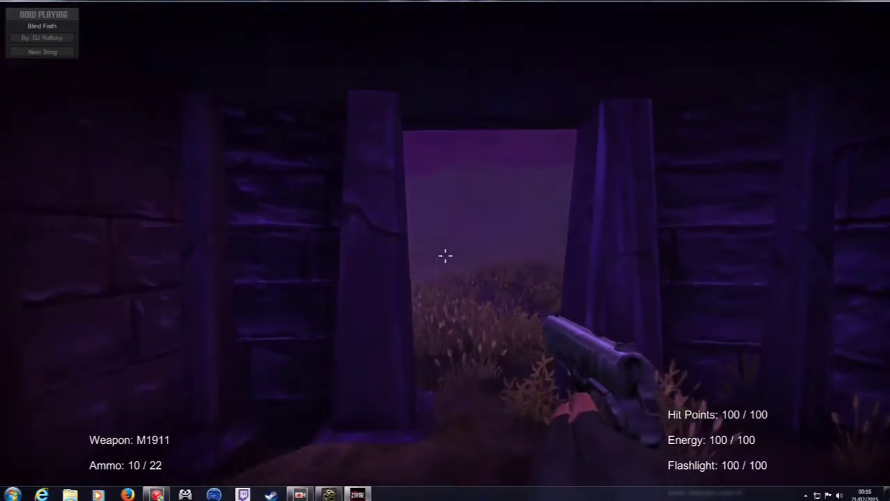
pyautogui.press('w')
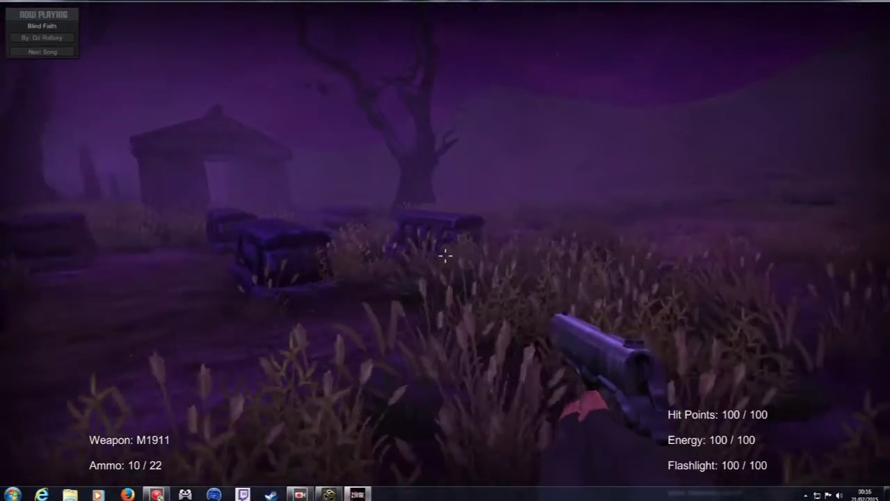
pyautogui.press('w')
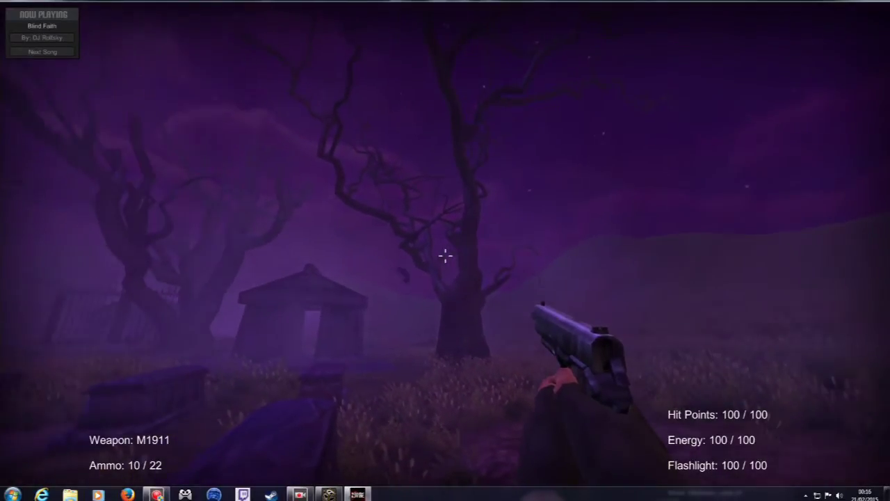
pyautogui.click(445, 255)
pyautogui.click(445, 255)
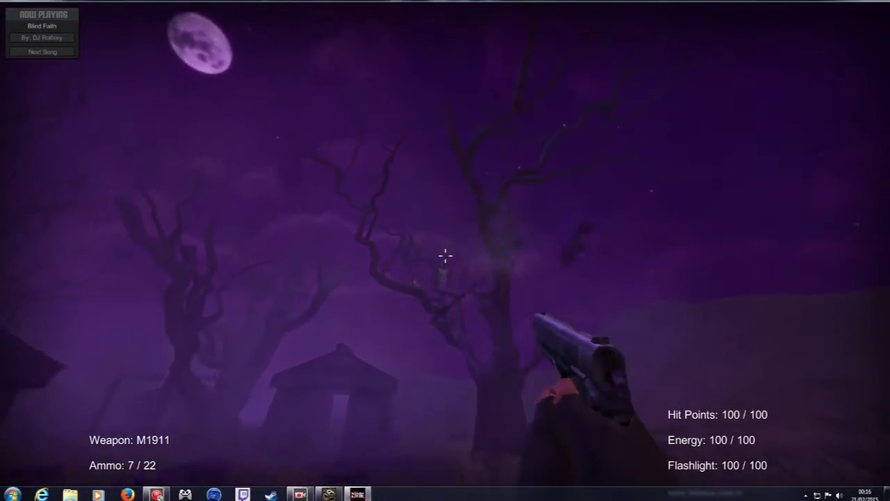
# Walk past the bare tree toward the hut, reloading on the way.
pyautogui.press('w')
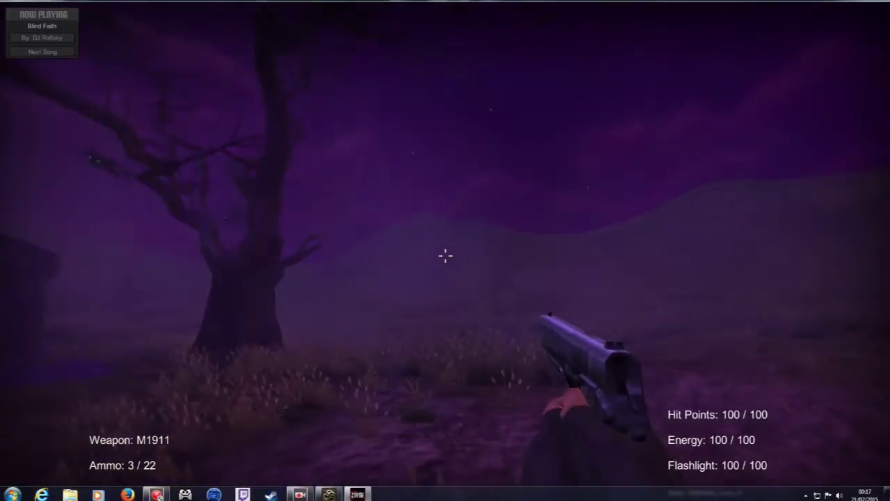
pyautogui.press('w')
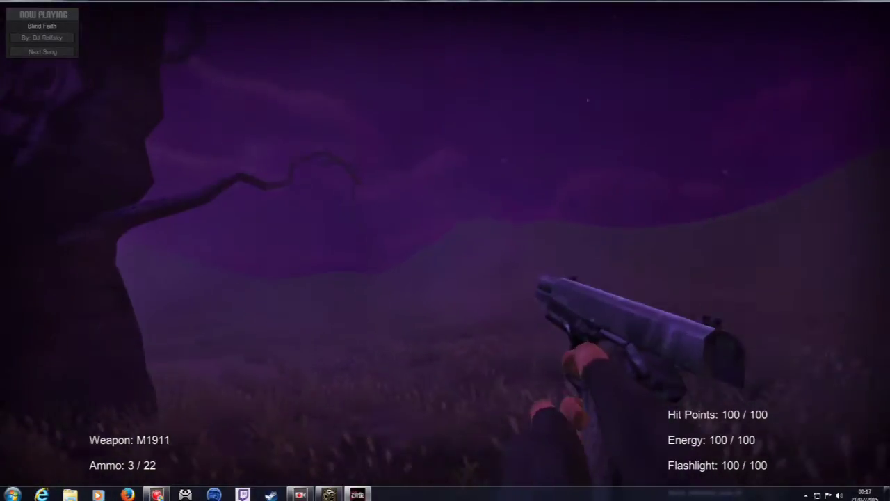
pyautogui.press('w')
pyautogui.press('r')
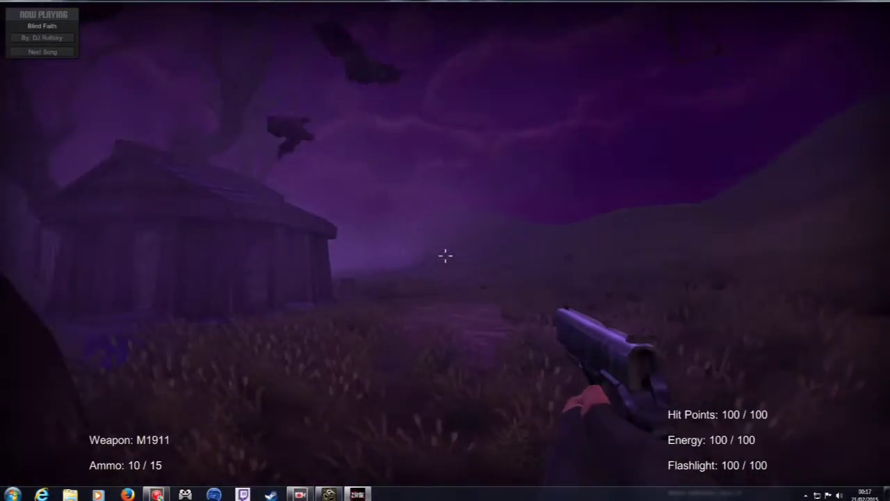
pyautogui.press('w')
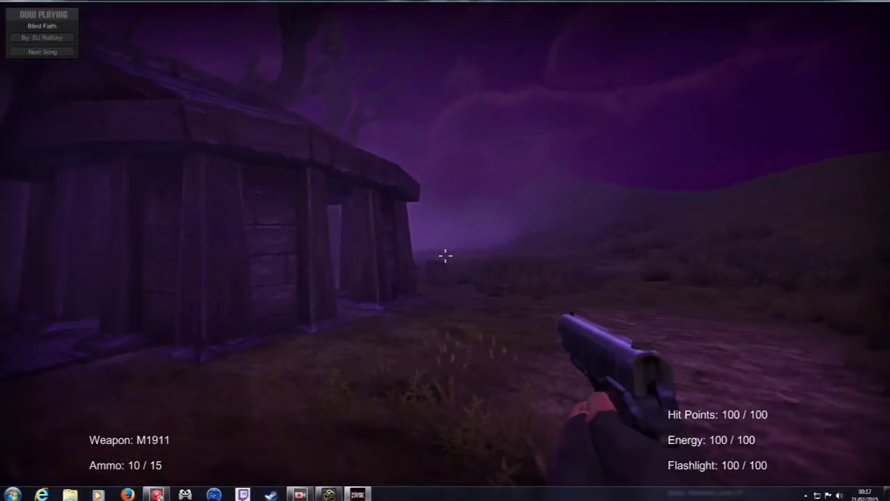
# Sprint past the hut and iron fence to the crypt, then head toward the archway pumpkin.
pyautogui.hotkey('shift', 'w')
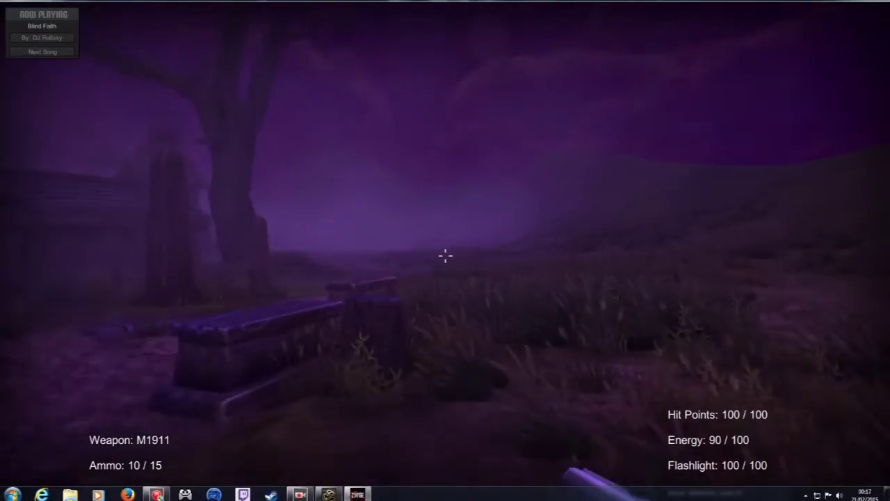
pyautogui.hotkey('shift', 'w')
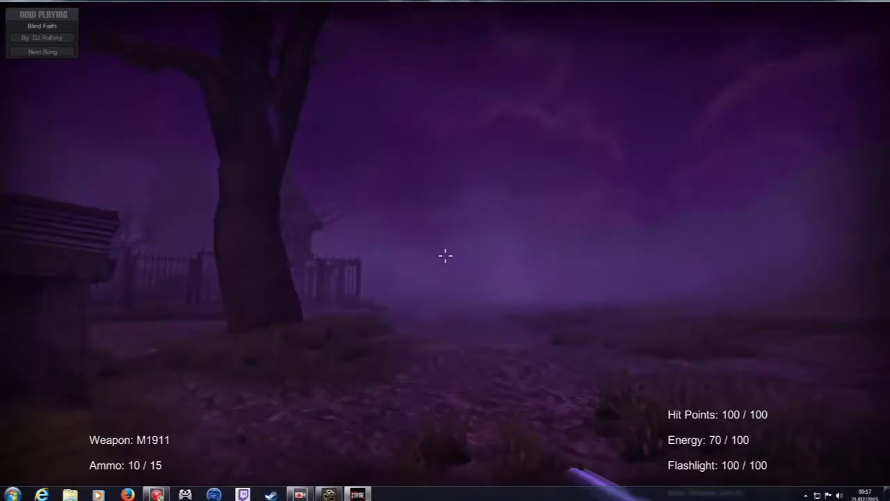
pyautogui.hotkey('shift', 'w')
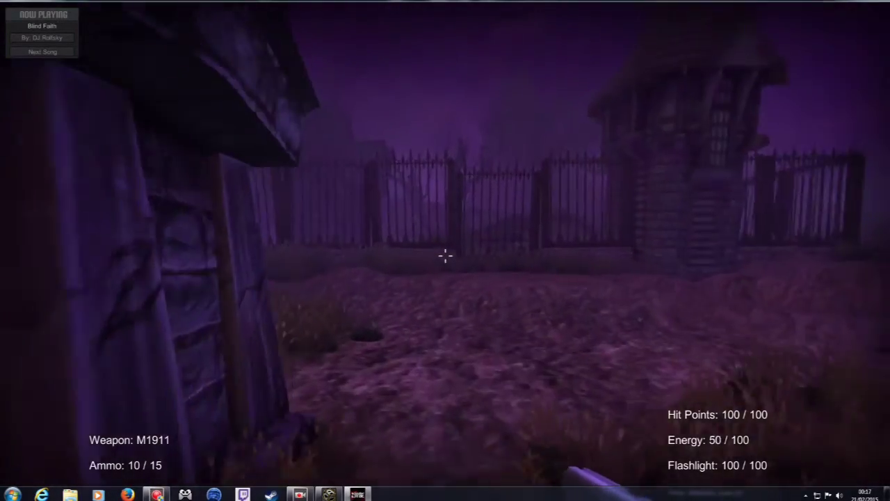
pyautogui.hotkey('shift', 'w')
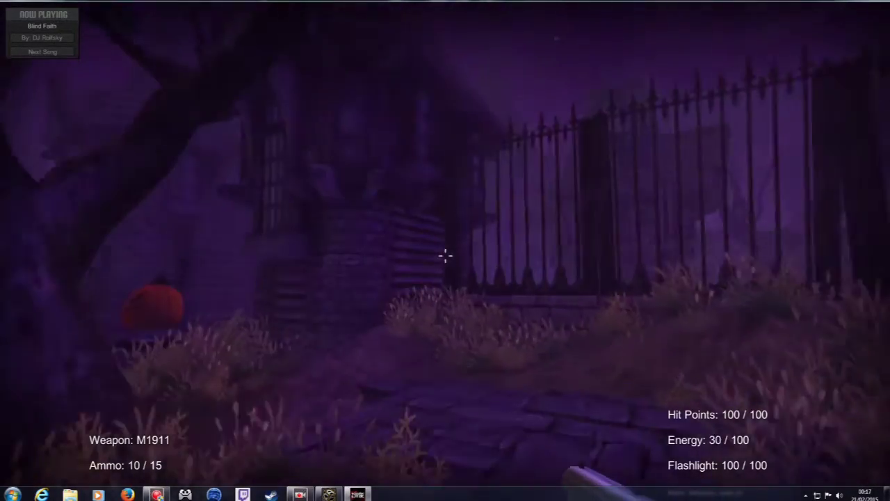
pyautogui.hotkey('shift', 'w')
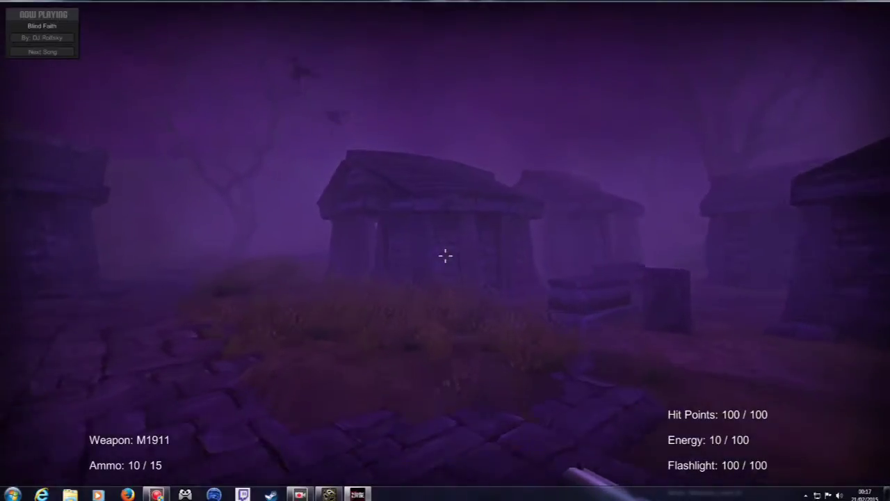
pyautogui.press('w')
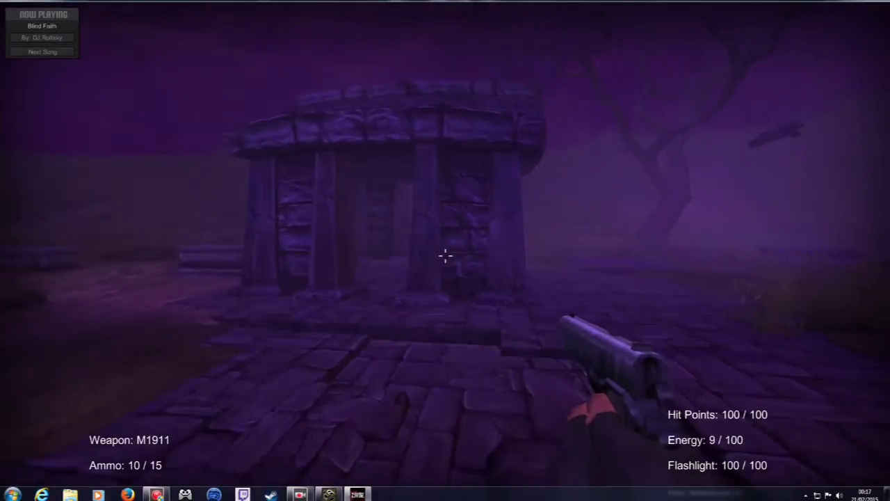
pyautogui.press('w')
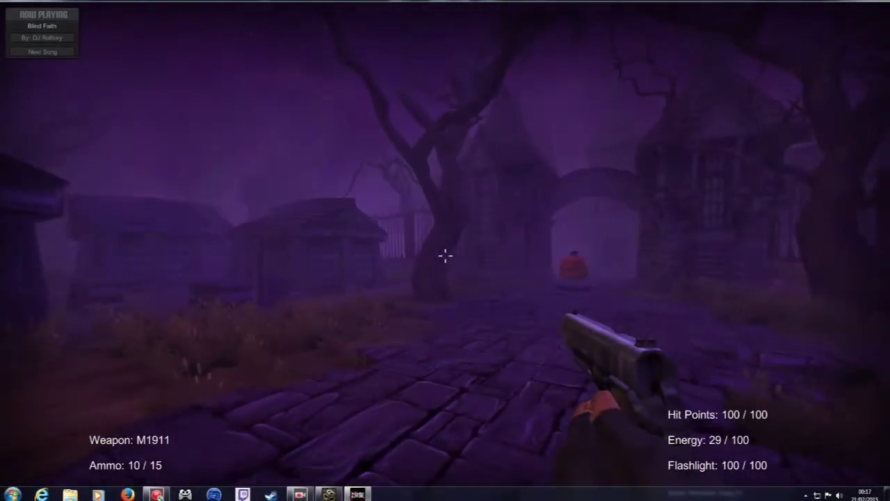
pyautogui.press('w')
# Shoot the pumpkin on the ZOMBIE pedestal beyond the archway, then back away and reload.
pyautogui.click(445, 255)
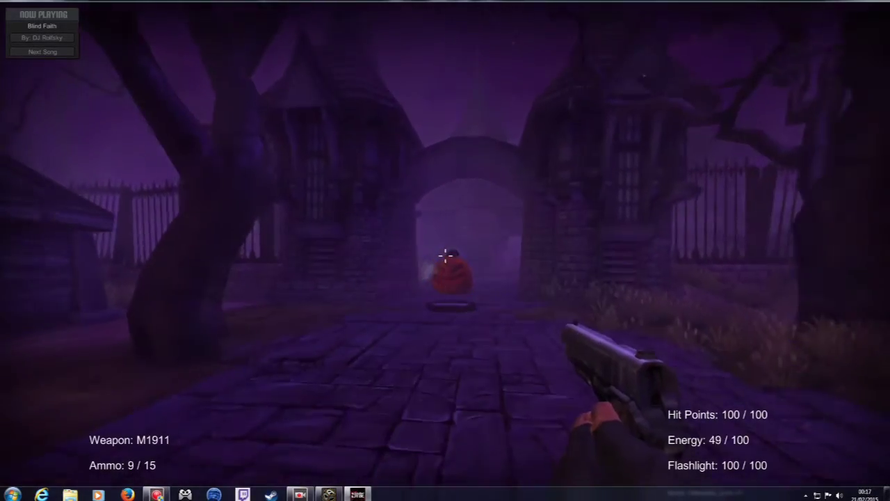
pyautogui.press('w')
pyautogui.click(445, 255)
pyautogui.click(445, 255)
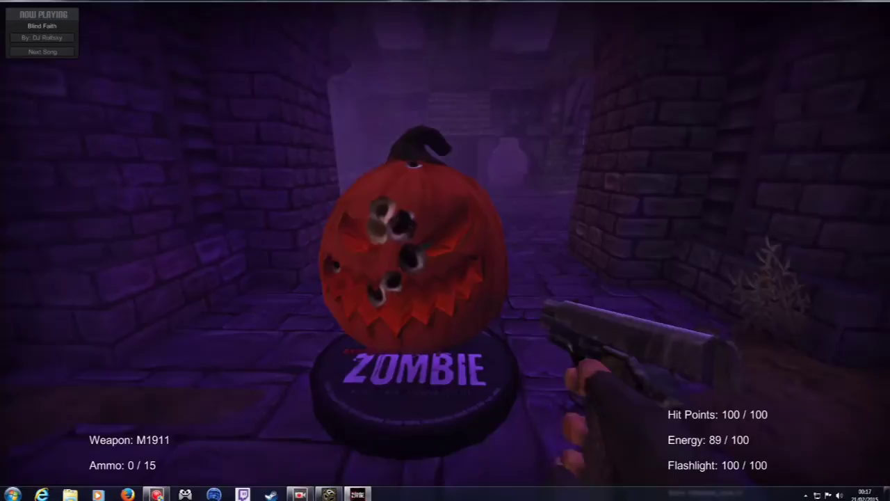
pyautogui.press('s')
pyautogui.click(445, 255)
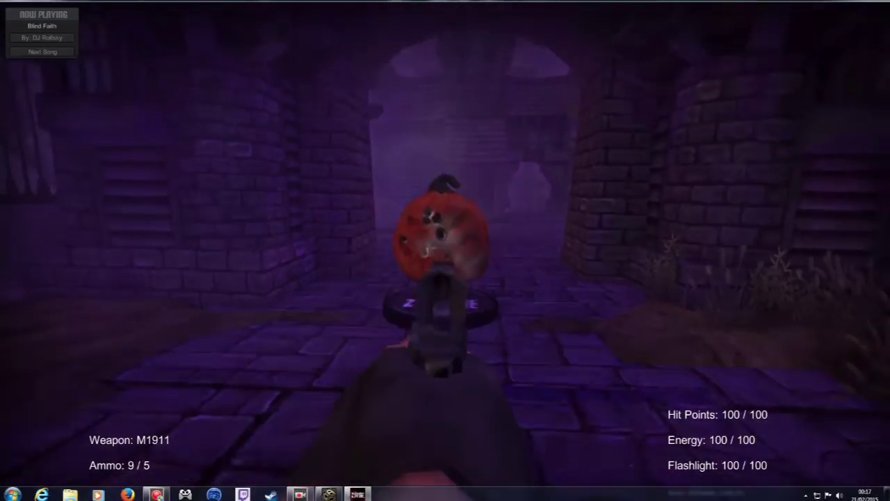
pyautogui.click(445, 255)
pyautogui.press('r')
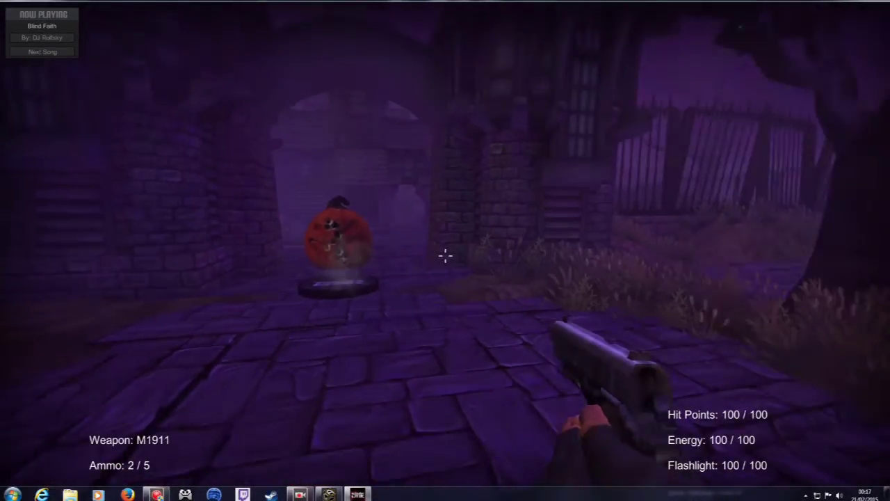
# Walk through the courtyard and passages, firing the last rounds, and exit the stone tunnel.
pyautogui.press('w')
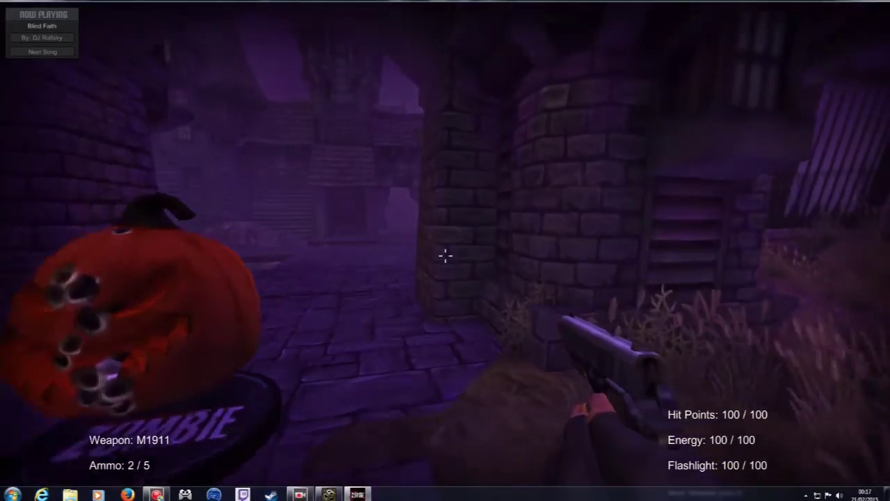
pyautogui.press('w')
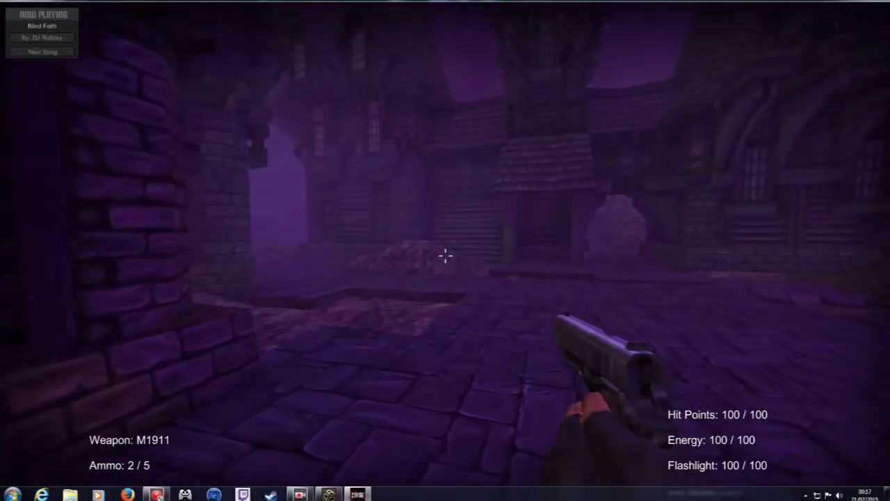
pyautogui.press('w')
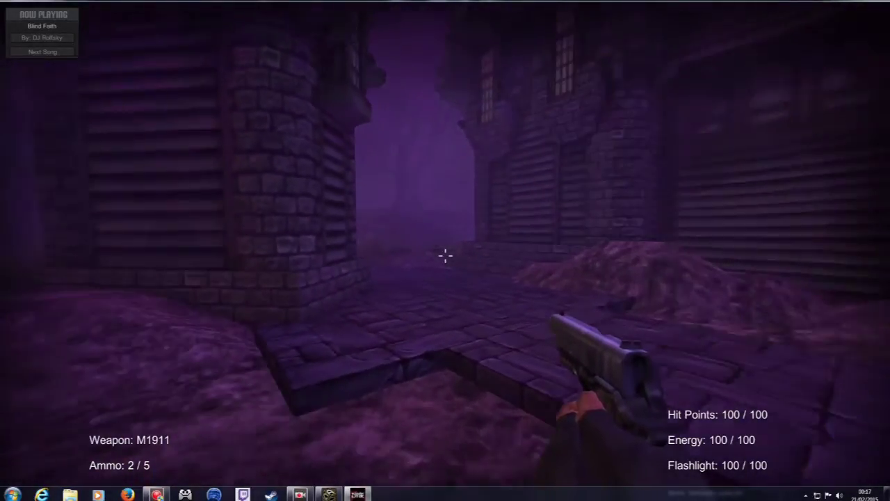
pyautogui.press('w')
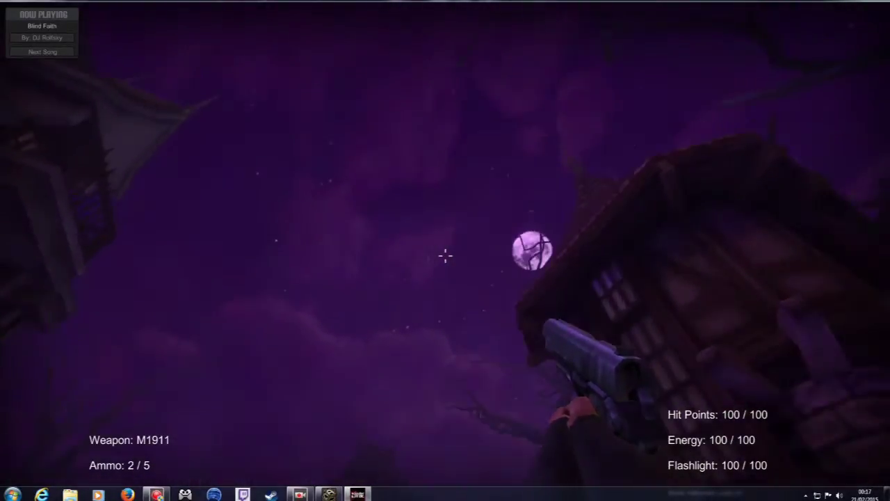
pyautogui.click(445, 255)
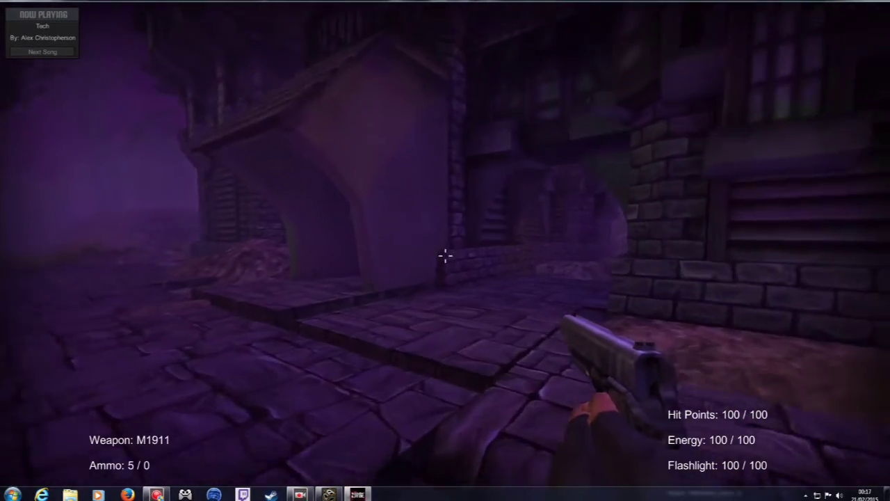
pyautogui.press('w')
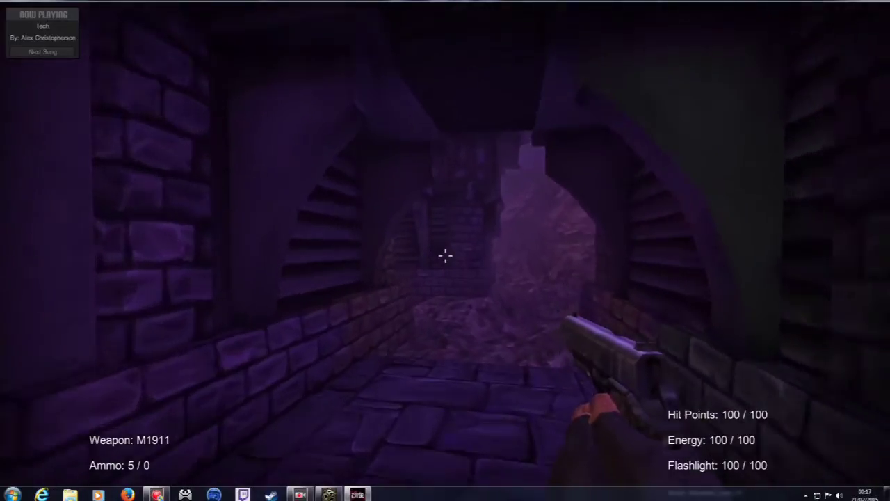
pyautogui.press('w')
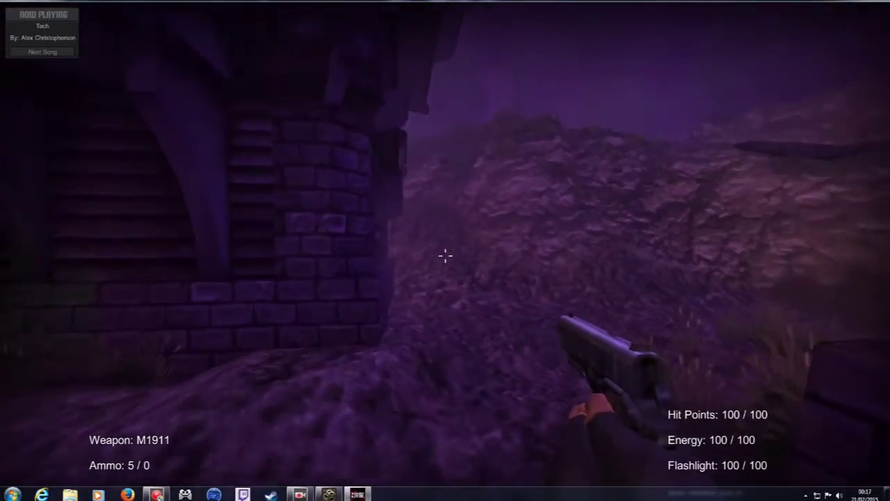
# Follow the brick wall and climb the hillside through the tall grass.
pyautogui.press('w')
pyautogui.press('w')
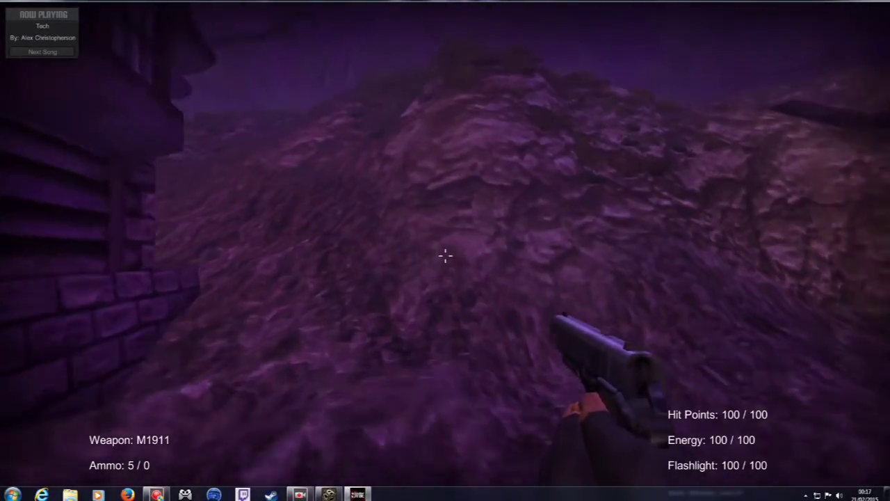
pyautogui.press('w')
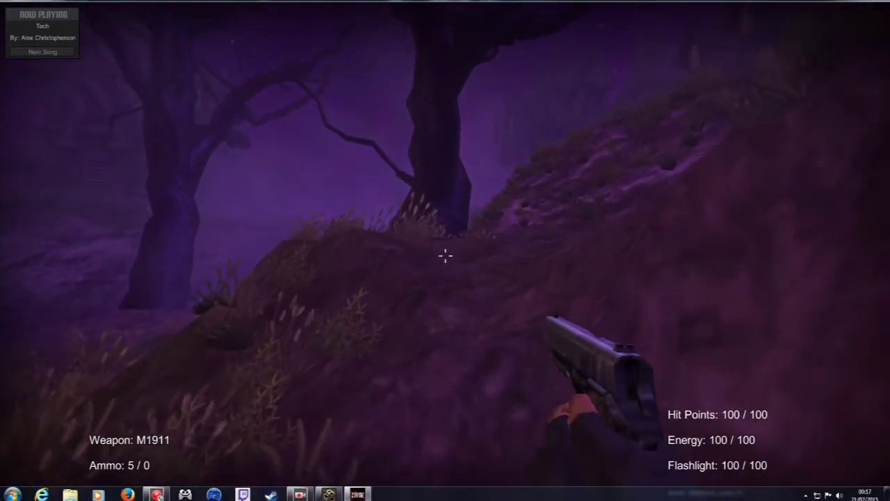
pyautogui.press('w')
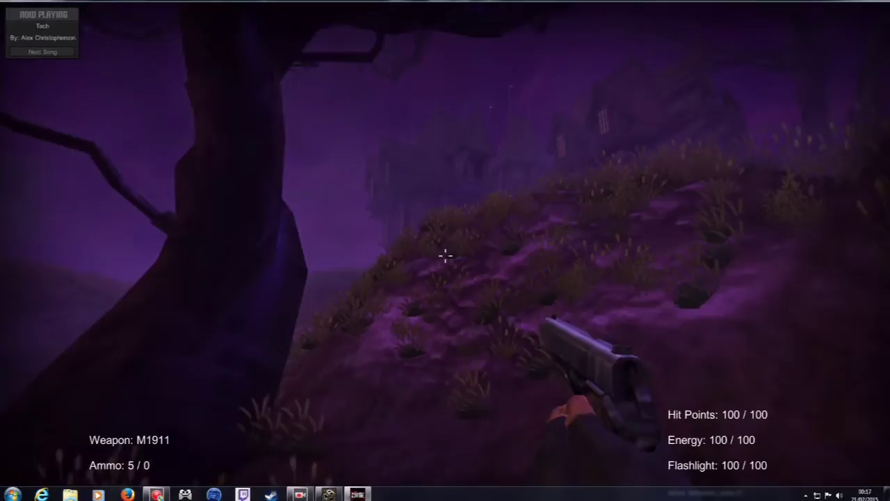
pyautogui.press('w')
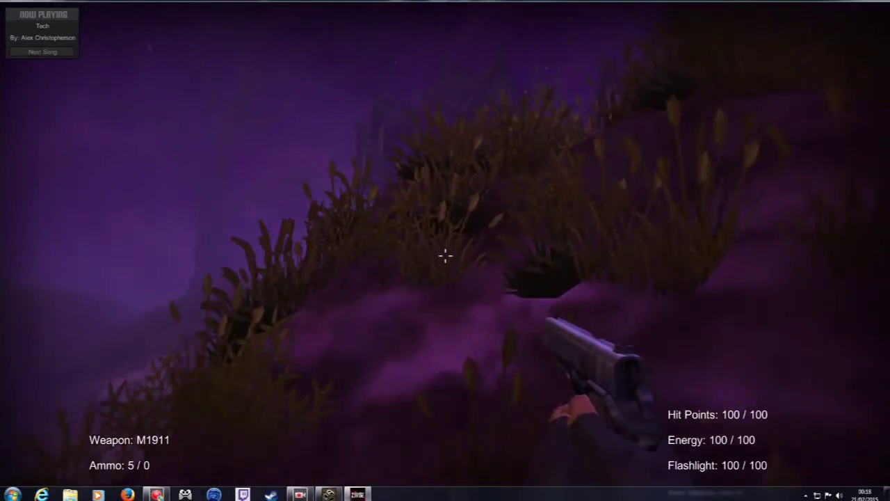
pyautogui.press('w')
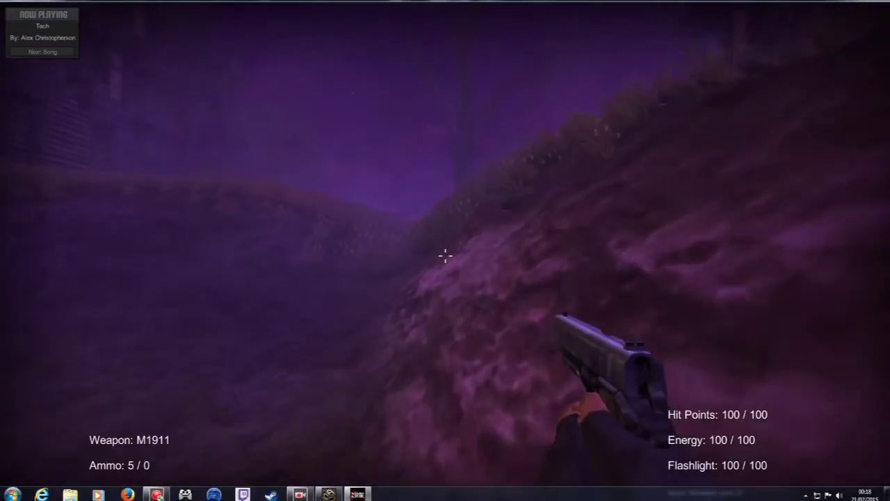
pyautogui.press('w')
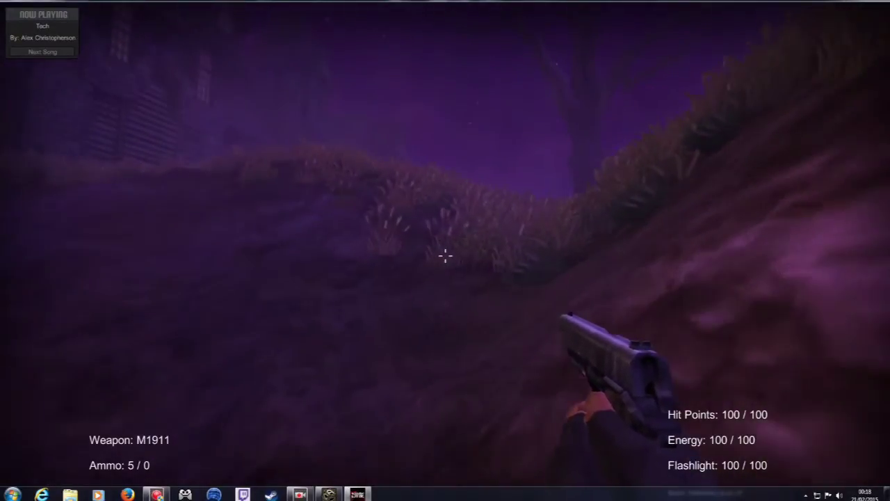
pyautogui.press('w')
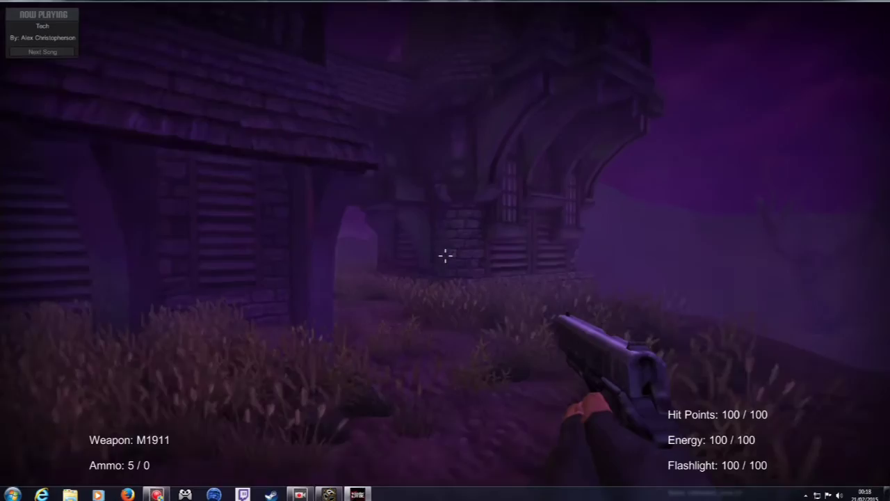
# Pass through the stone archway into the foggy field toward the dead tree.
pyautogui.press('w')
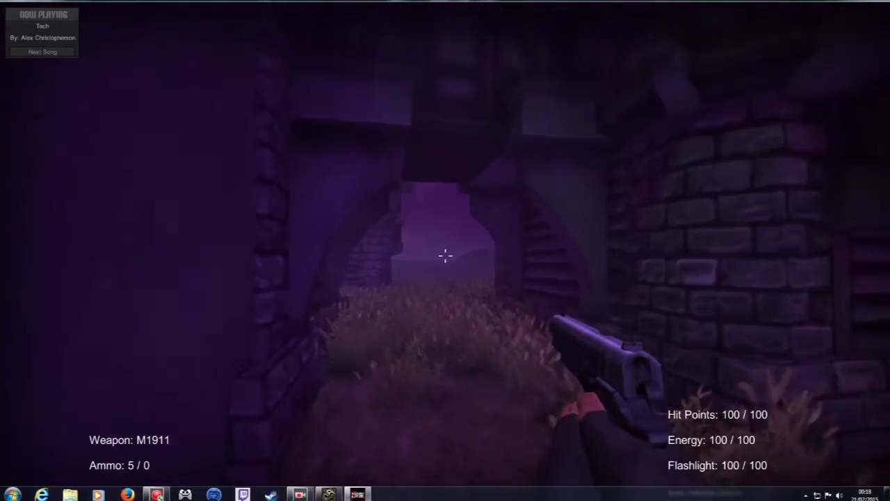
pyautogui.press('w')
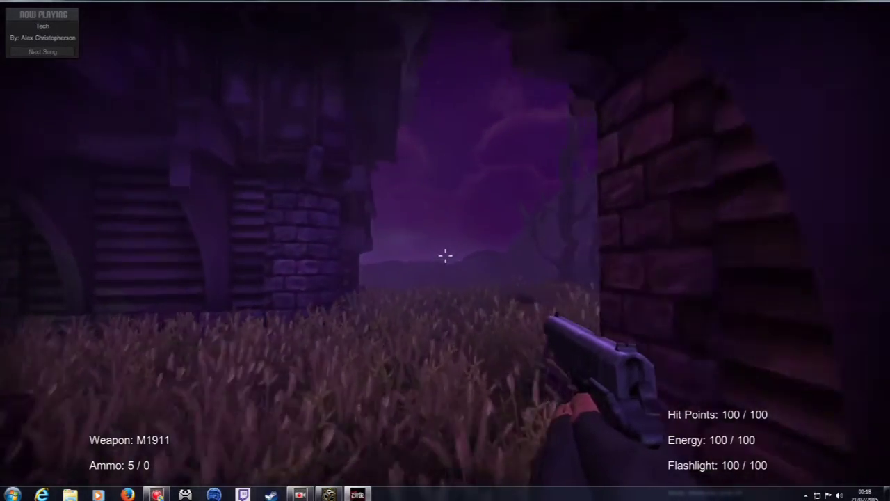
pyautogui.press('w')
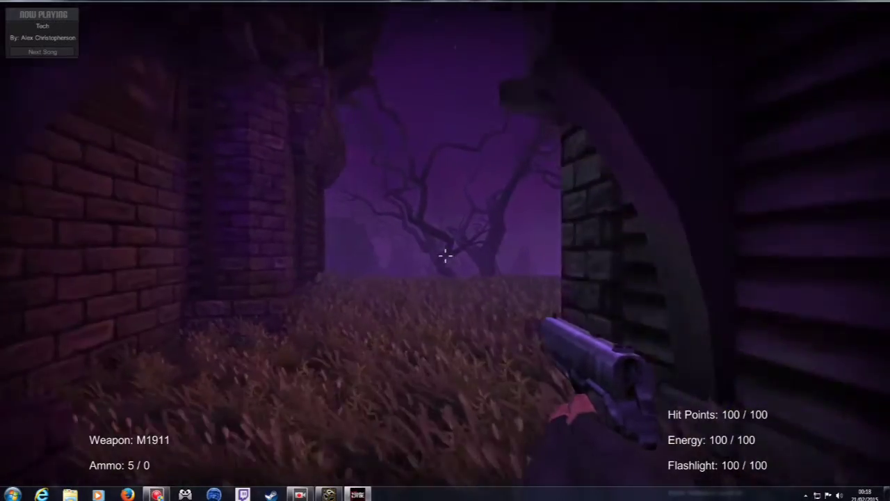
pyautogui.press('w')
pyautogui.press('w')
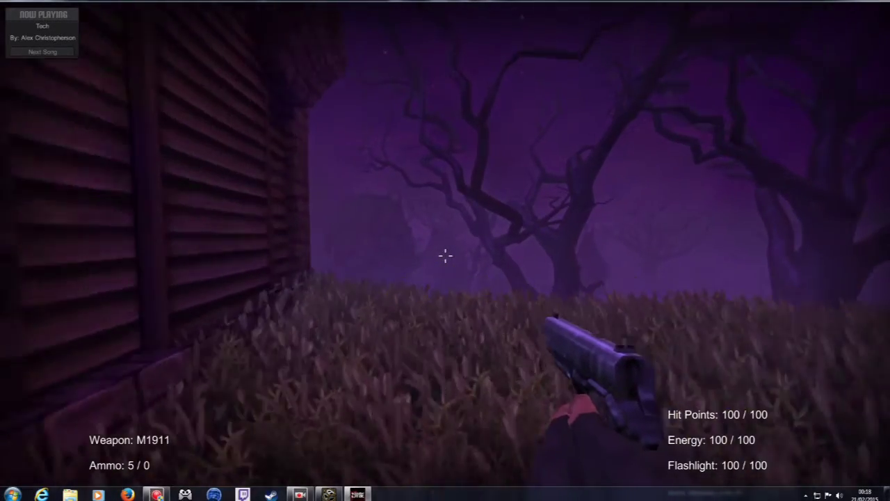
pyautogui.press('w')
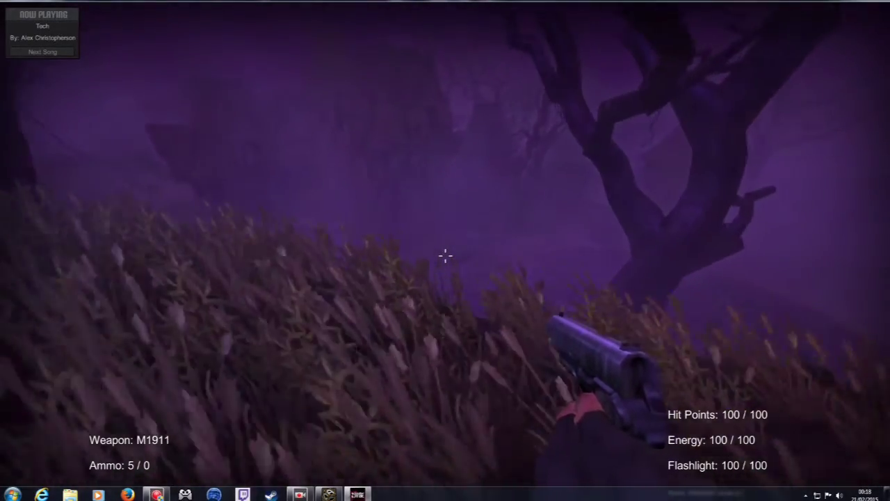
pyautogui.press('w')
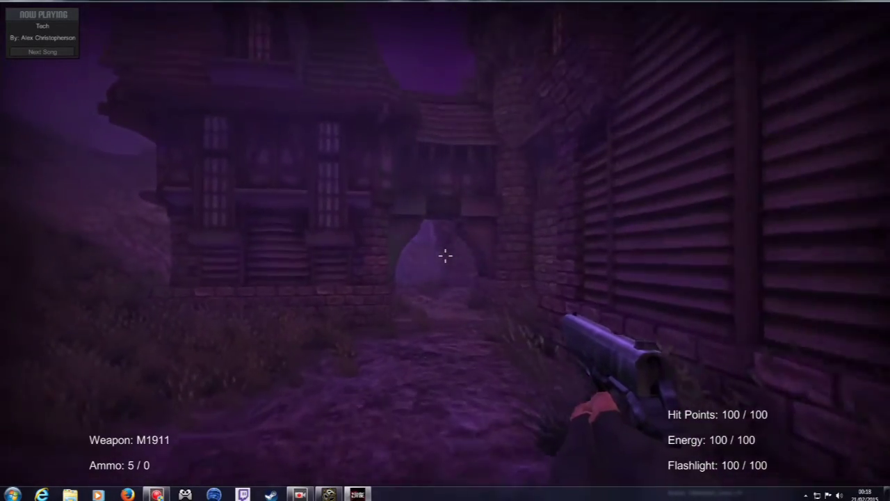
# Walk down the alley under the brick archways into the courtyard.
pyautogui.press('w')
pyautogui.press('w')
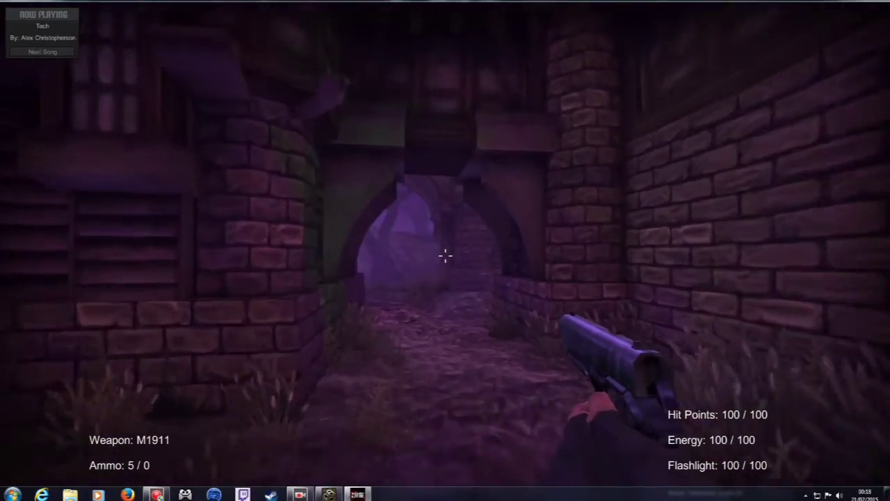
pyautogui.press('w')
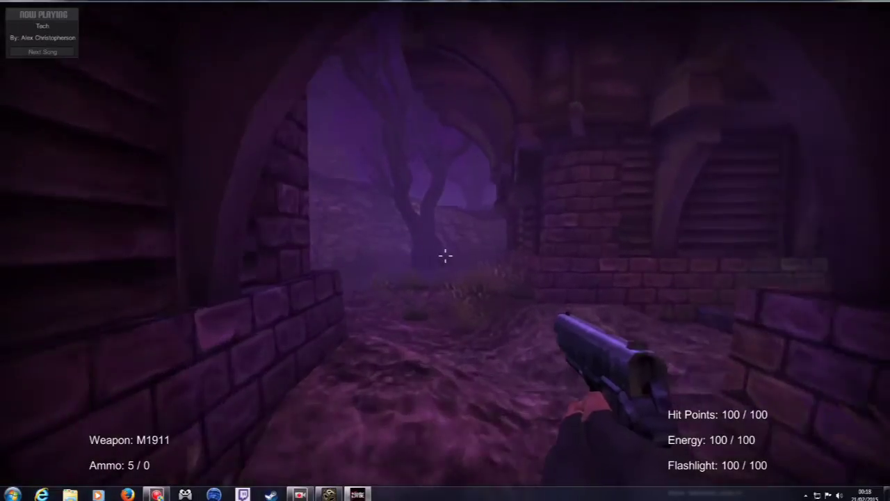
pyautogui.press('w')
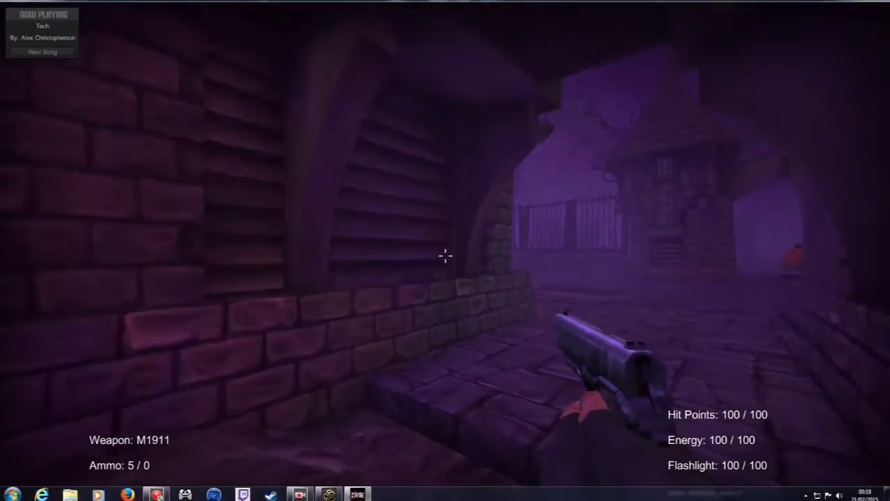
pyautogui.press('w')
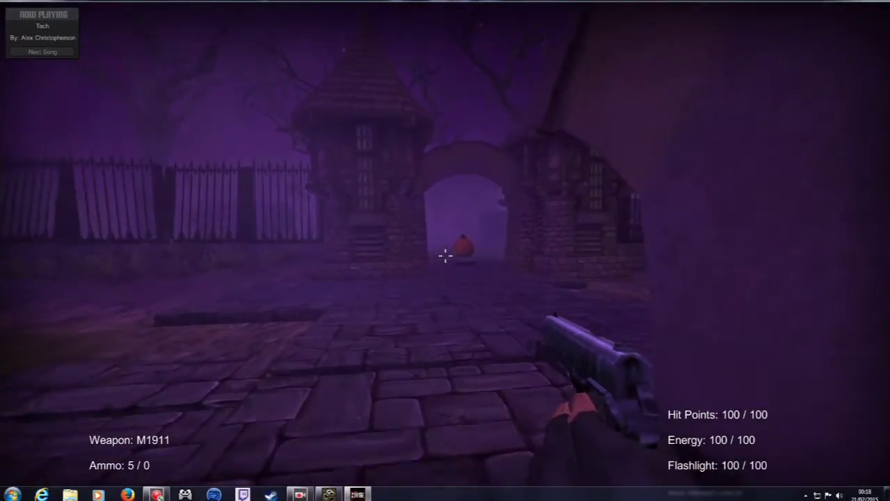
# Fire the remaining M1911 rounds at the pumpkin, then walk through the gate archway.
pyautogui.press('w')
pyautogui.click(445, 256)
pyautogui.click(445, 255)
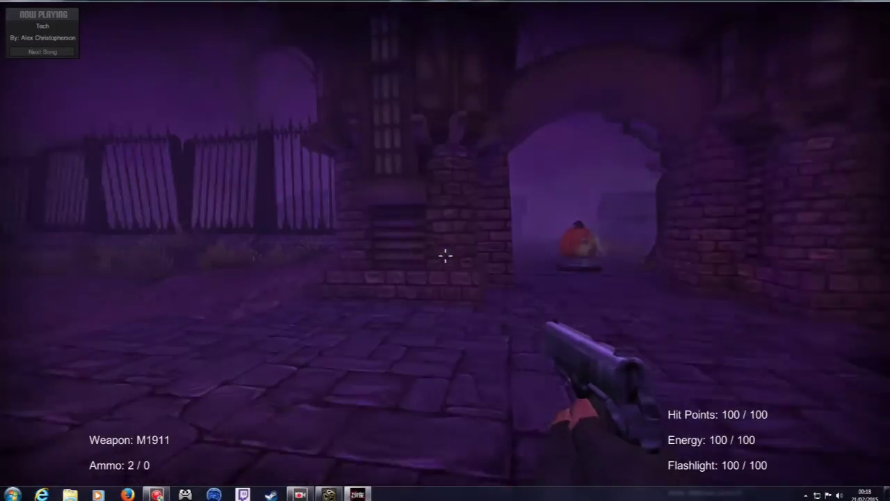
pyautogui.click(445, 256)
pyautogui.click(445, 255)
pyautogui.press('w')
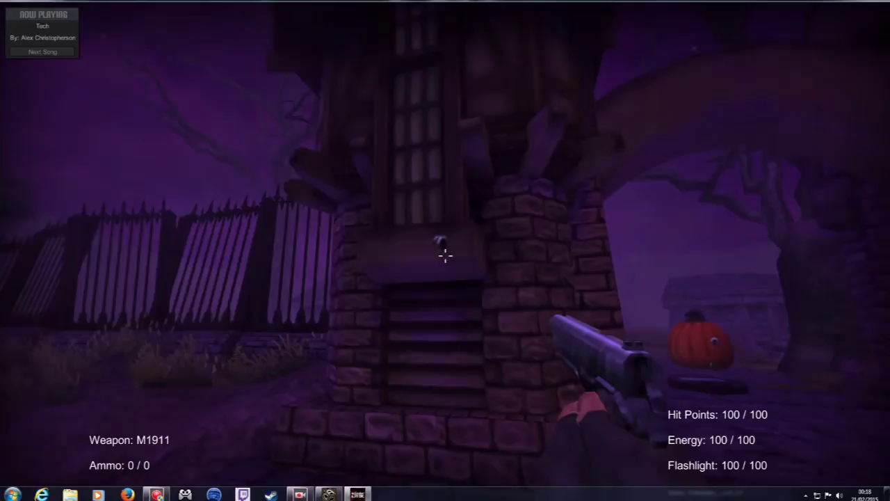
pyautogui.press('s')
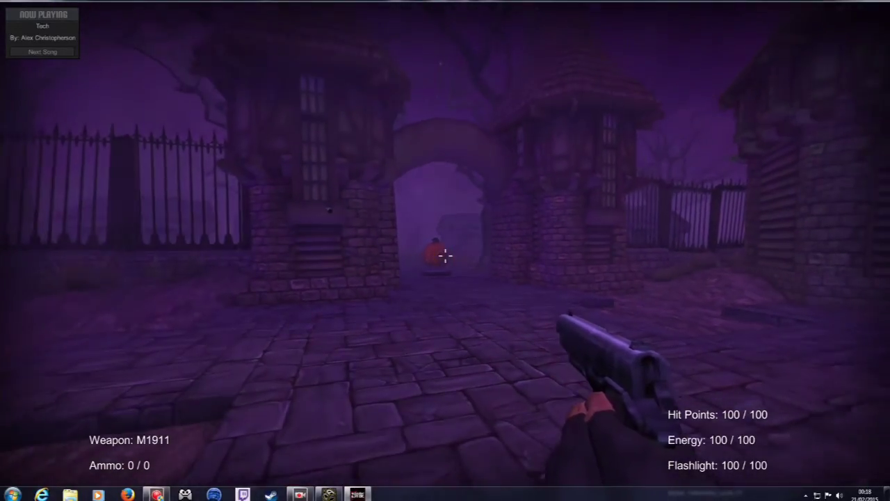
pyautogui.press('w')
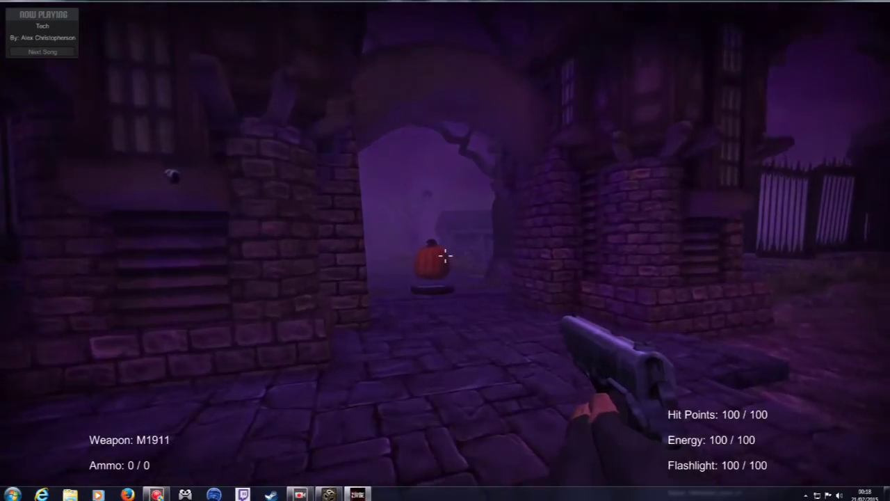
pyautogui.press('w')
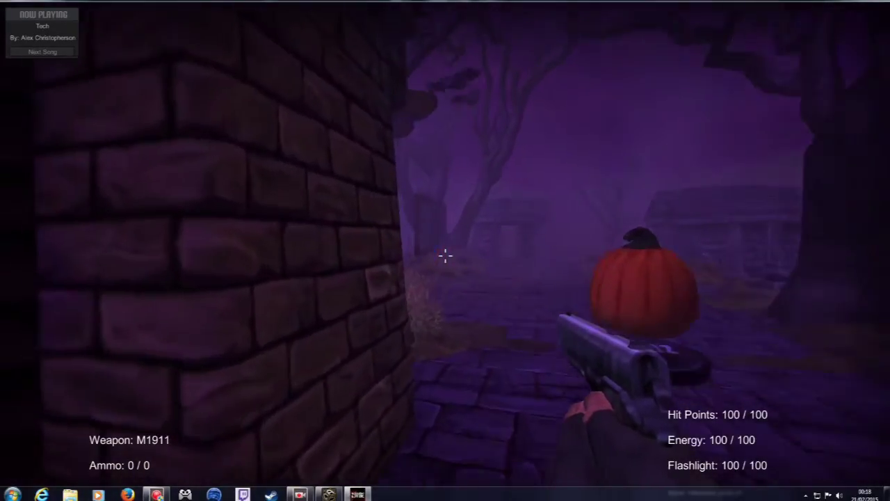
# Walk past the iron gate and mausoleums, ending face-to-face with the ZOMBIE pedestal pumpkin.
pyautogui.press('w')
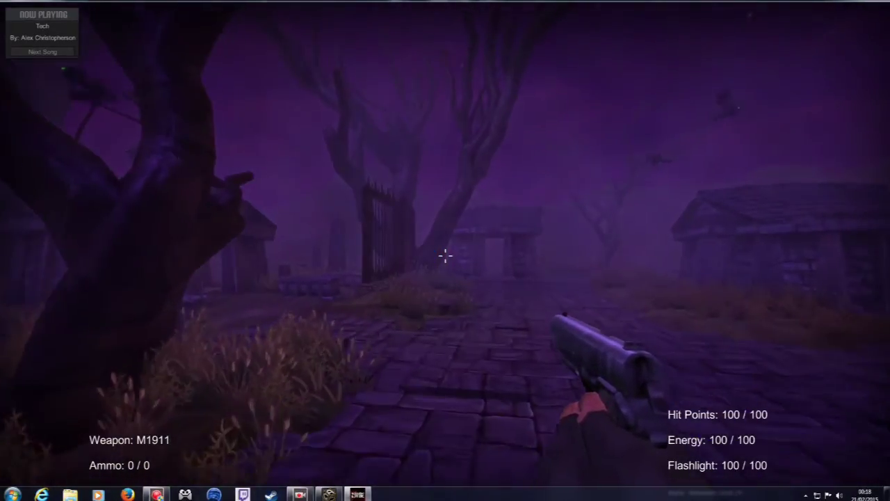
pyautogui.press('w')
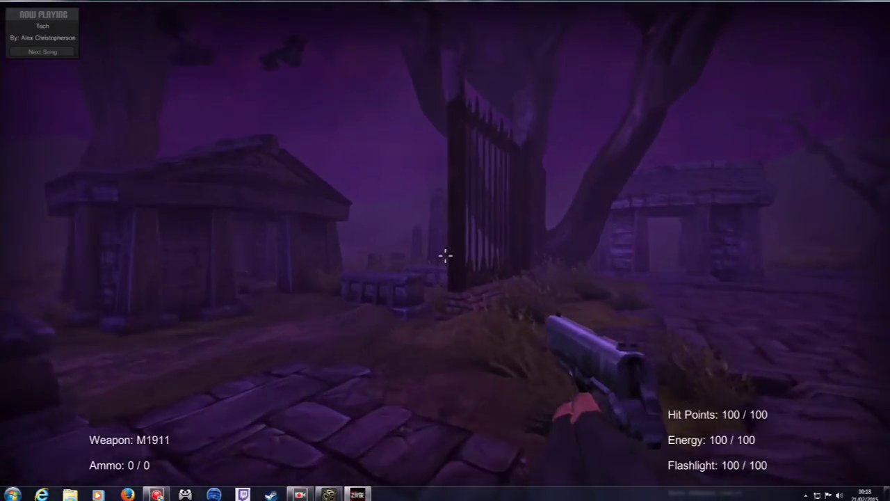
pyautogui.press('w')
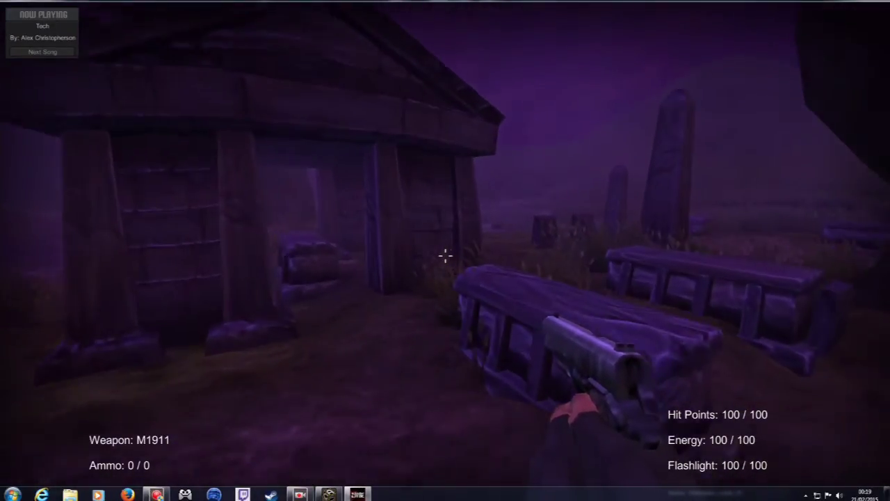
pyautogui.press('w')
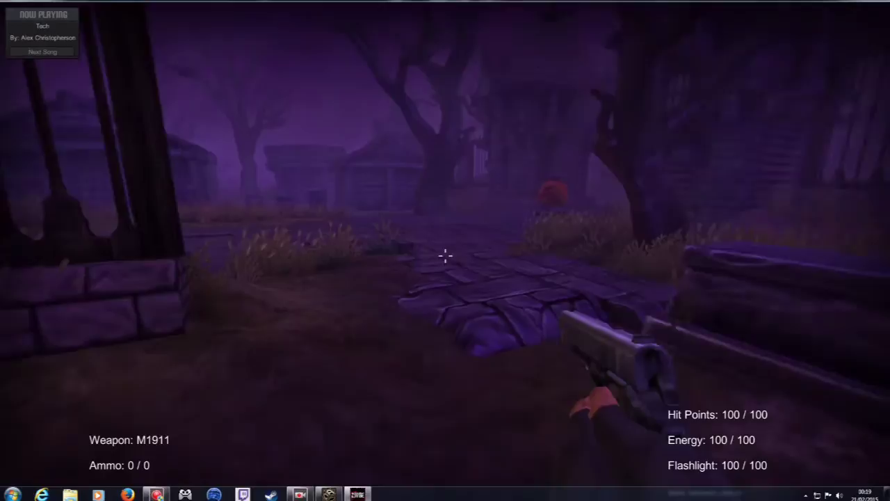
pyautogui.press('w')
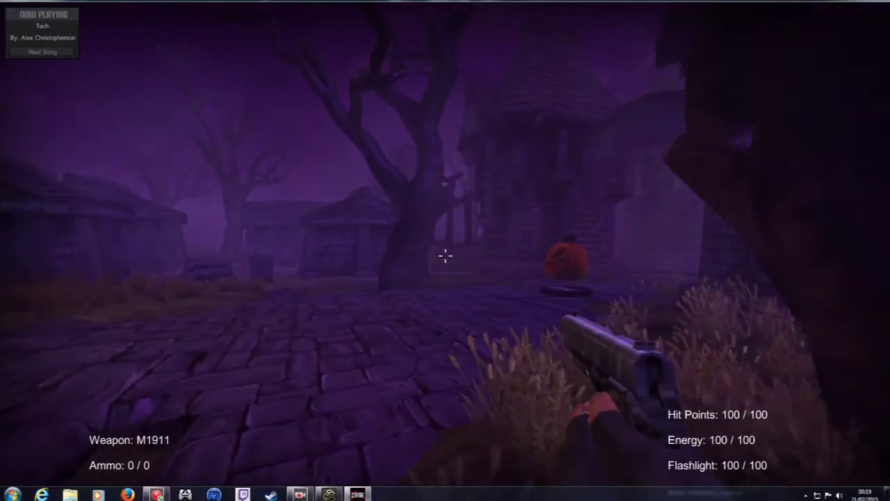
pyautogui.press('w')
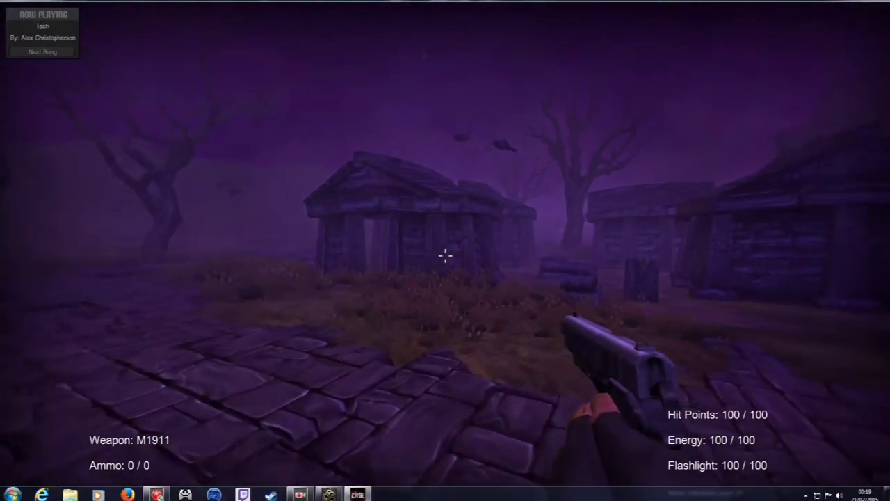
pyautogui.press('w')
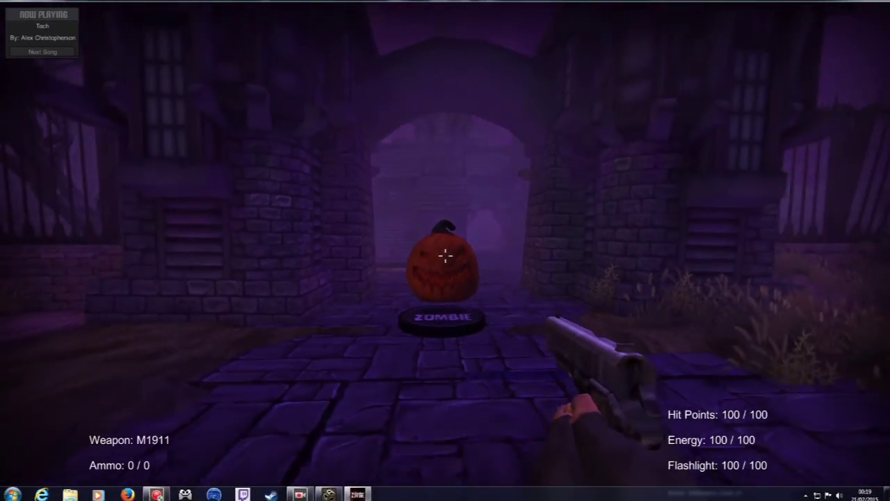
# Back away from the pumpkin, then look up at the moon and bare trees by the fence.
pyautogui.press('s')
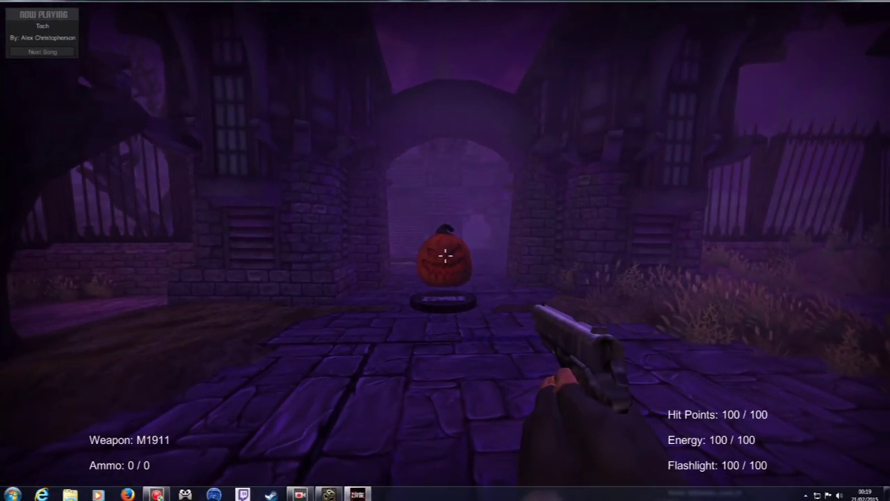
pyautogui.press('w')
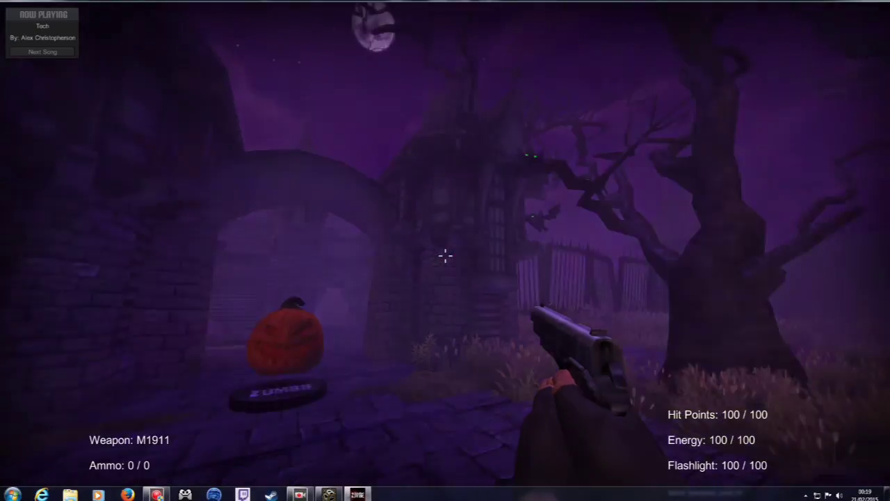